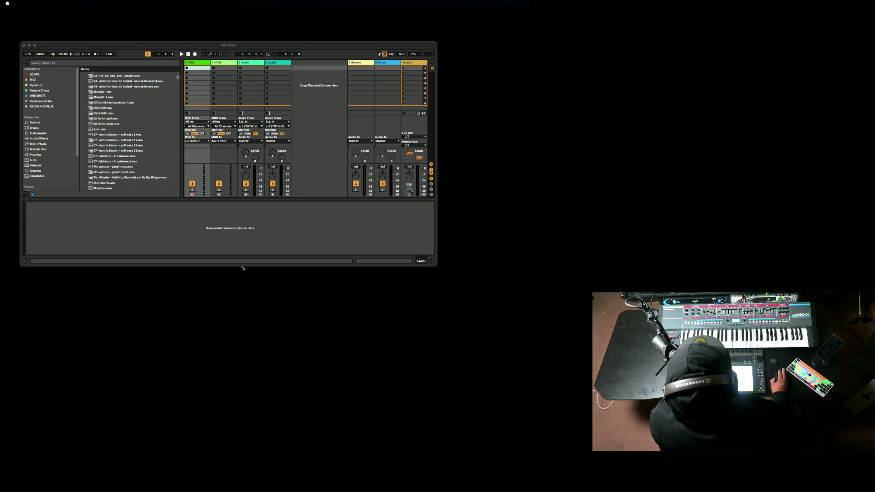
Step: Bring Ableton Live to the front, enlarge its window to fill the screen and switch to Arrangement View
key("super+Tab")
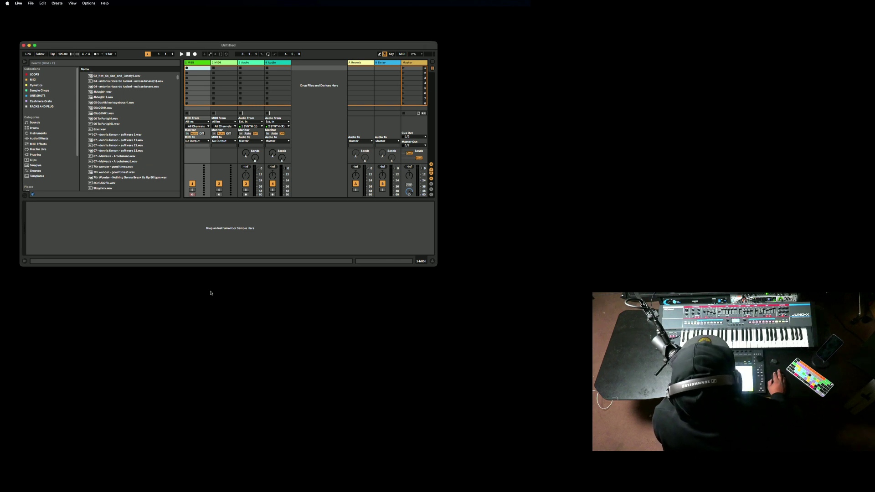
left_click(34, 46)
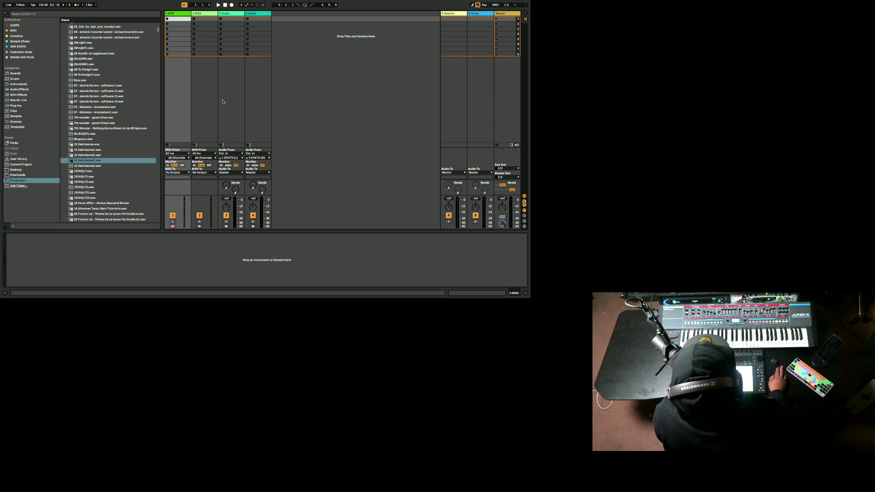
left_click(525, 14)
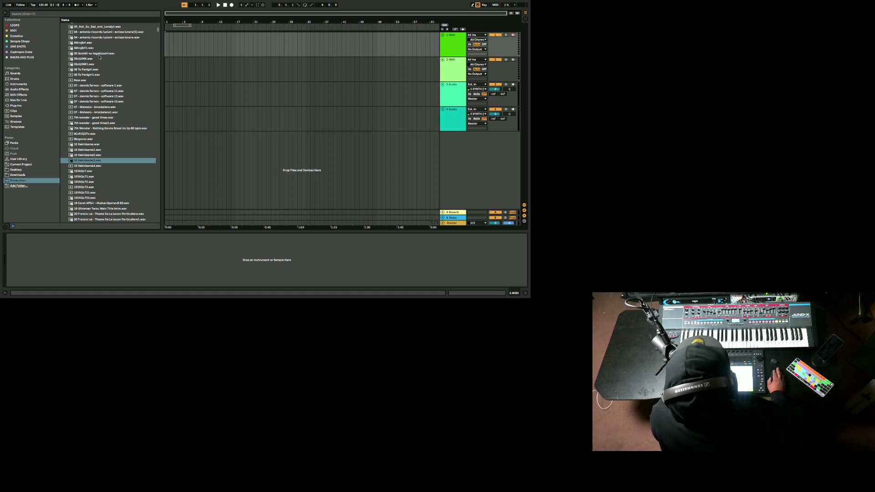
Step: Browse the chop samples folder and audition several WAV files for a suitable sample
scroll(99, 57, "up", 10)
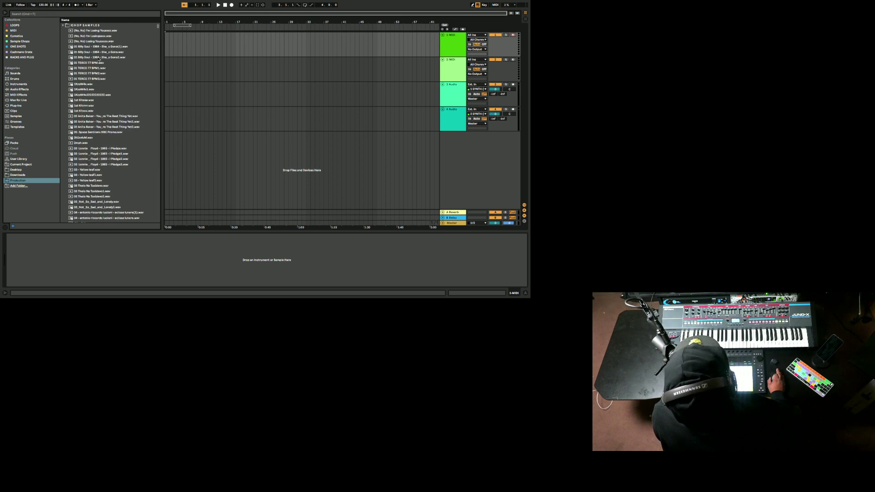
scroll(99, 58, "down", 10)
left_click(98, 58)
left_click(94, 79)
scroll(94, 78, "down", 1)
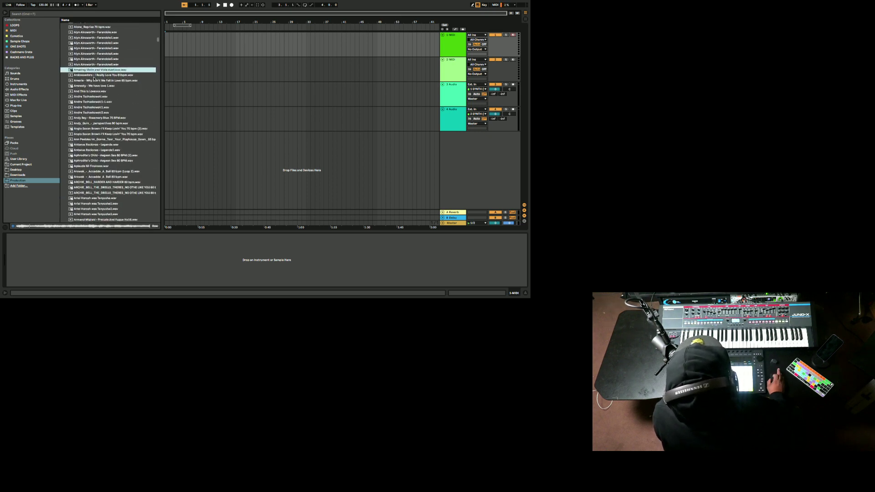
scroll(94, 78, "down", 2)
left_click(94, 77)
left_click(93, 71)
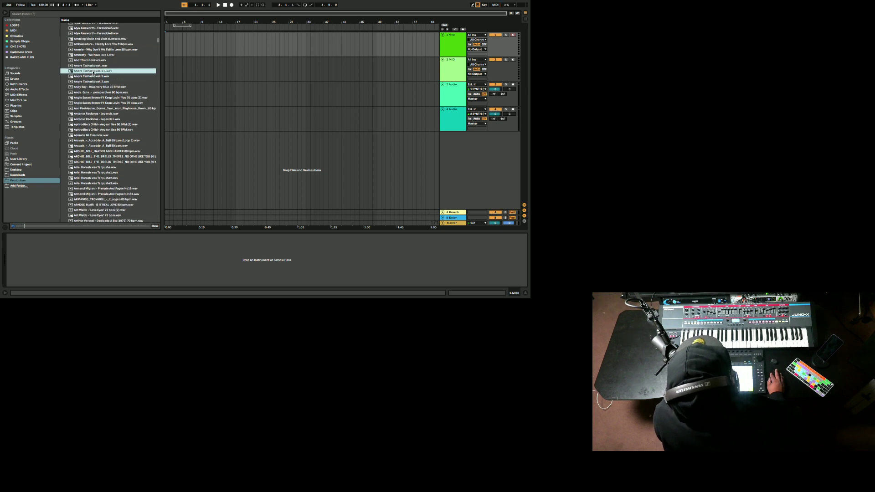
scroll(108, 99, "down", 5)
left_click(108, 98)
scroll(108, 95, "down", 5)
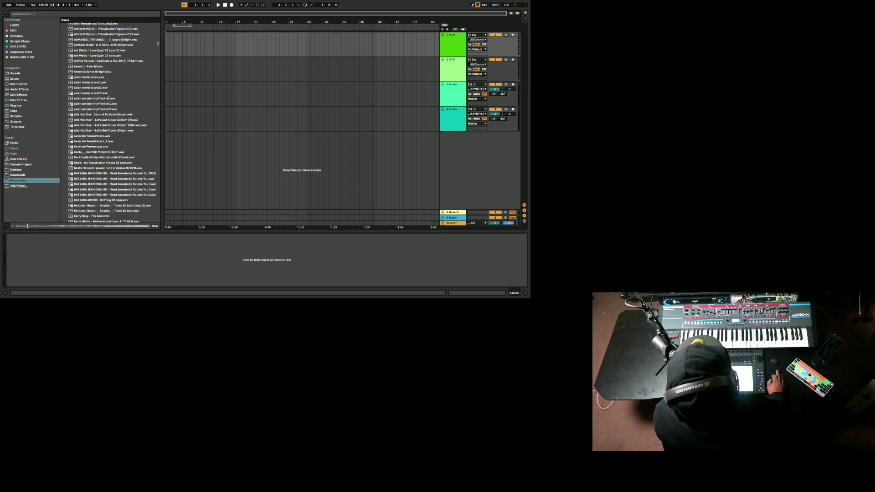
left_click(106, 94)
left_click(97, 78)
left_click(88, 72)
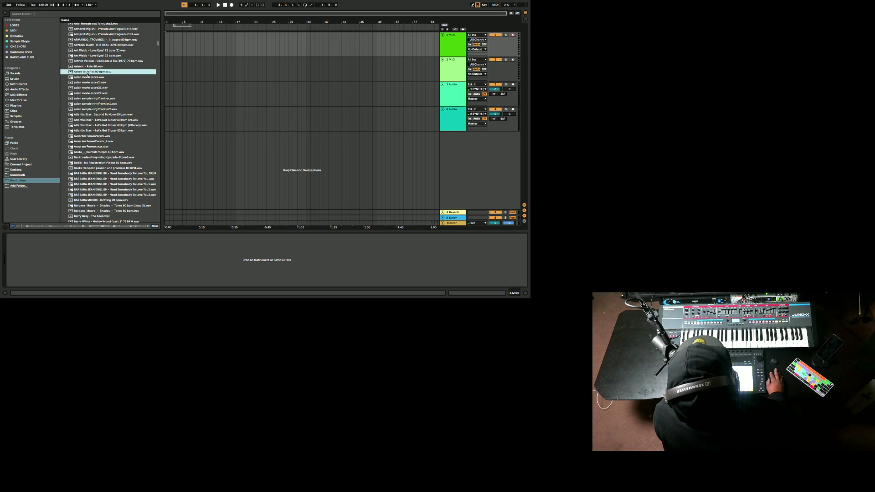
Step: Place the Backroads-of-my-mind sample on a new audio track starting at bar 1 and show its clip waveform
left_click(91, 157)
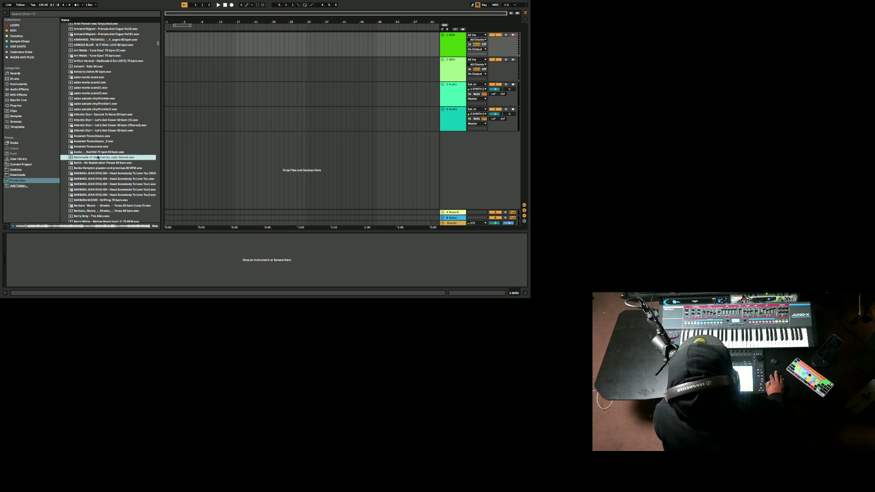
scroll(92, 152, "down", 3)
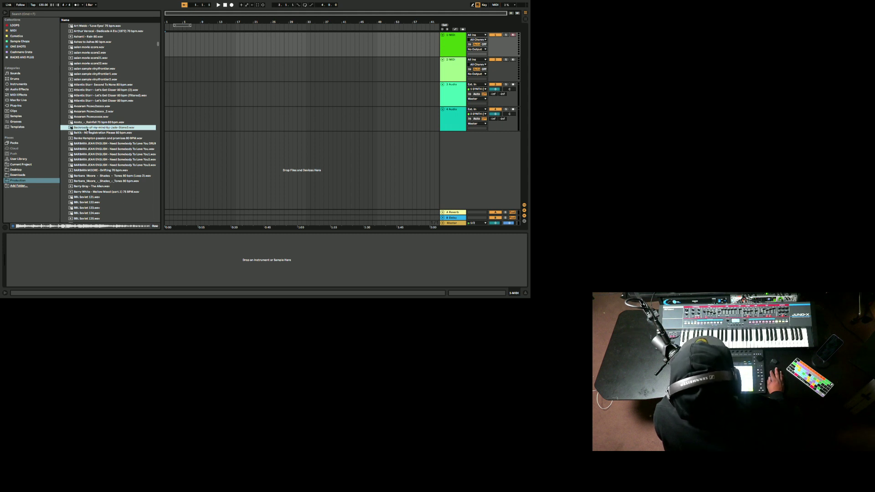
left_click_drag(87, 129, 168, 144)
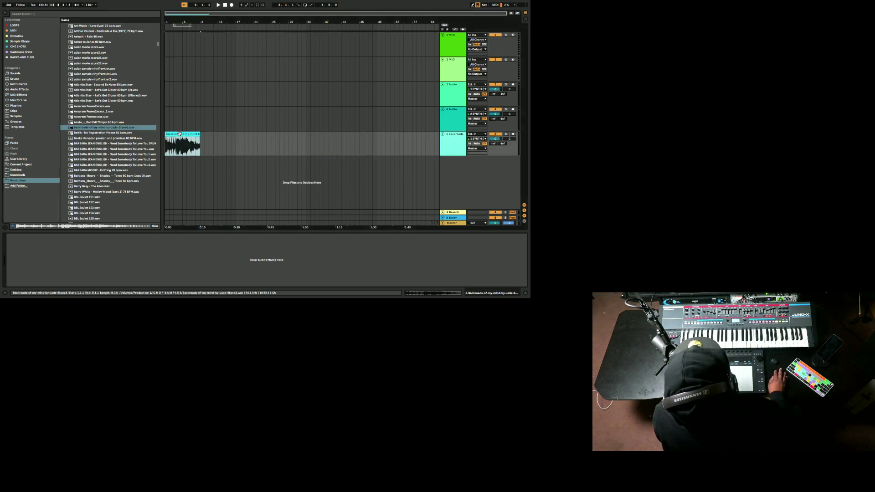
double_click(178, 134)
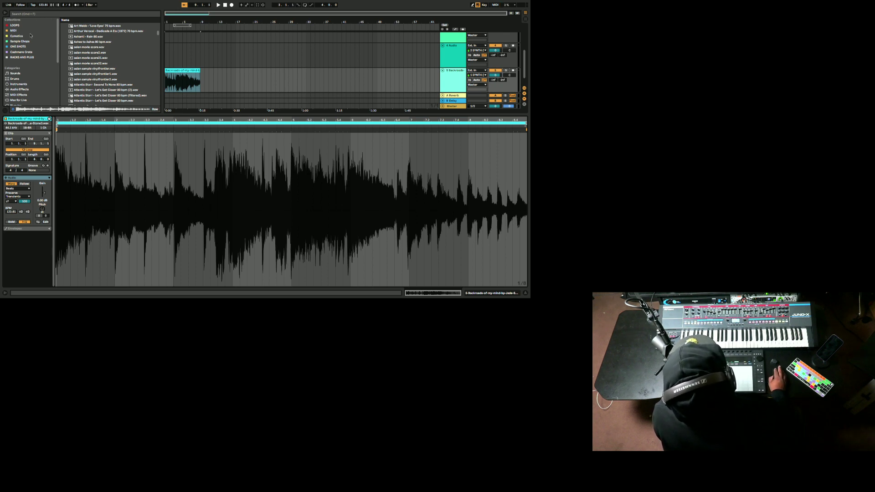
Step: Set the project tempo to 140 BPM and loop the arrangement over the sample clip's length
left_click_drag(42, 7, 42, 3)
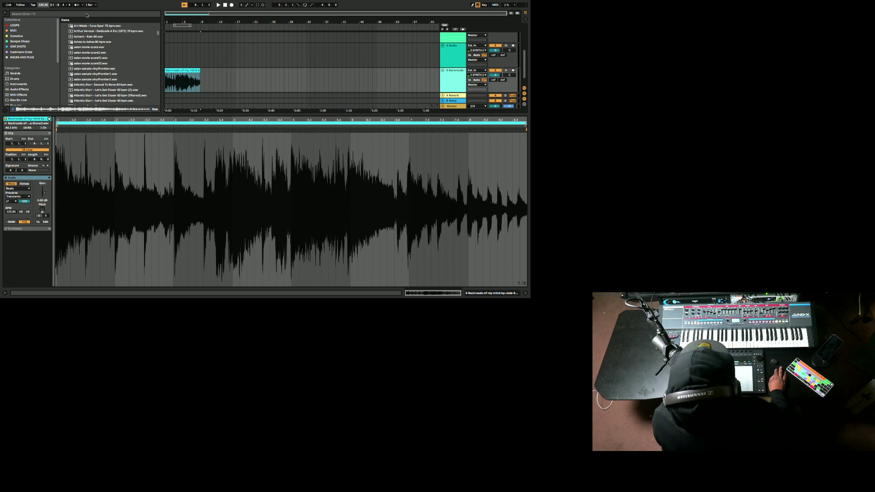
left_click(187, 72)
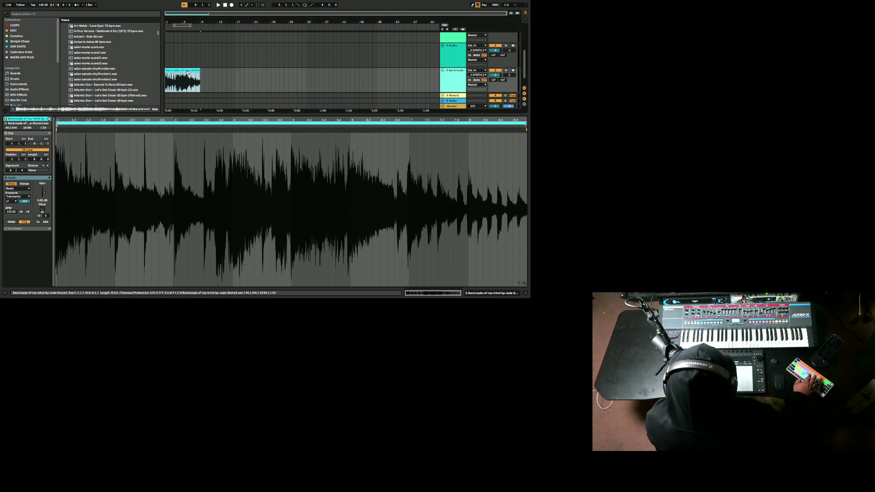
key("super+l")
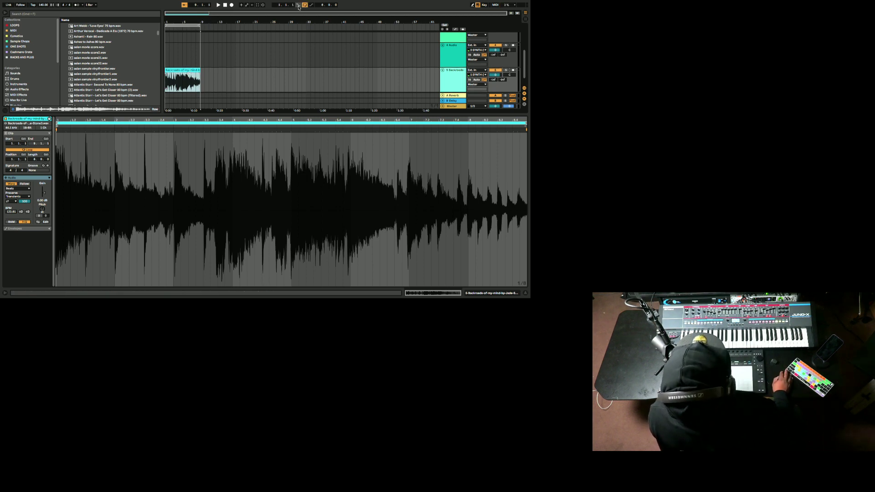
Step: Enable MIDI Arrangement Overdub, listen to the looped sample once and stop playback
left_click(241, 5)
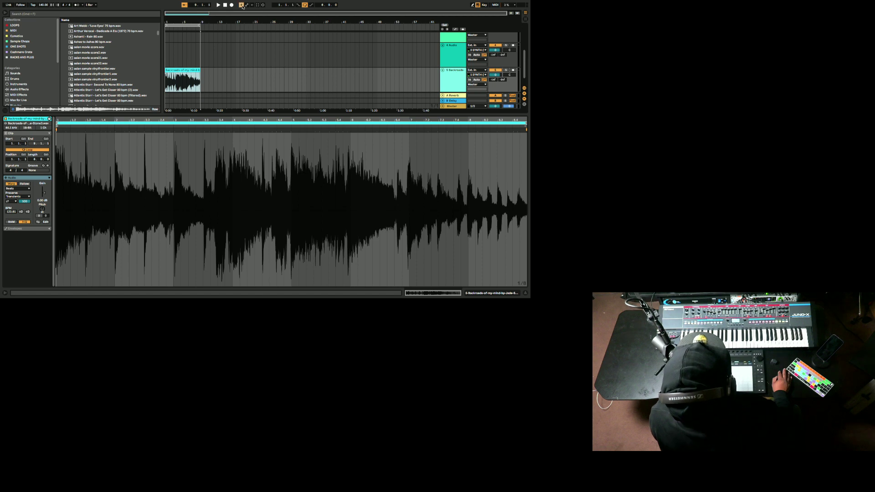
left_click(218, 5)
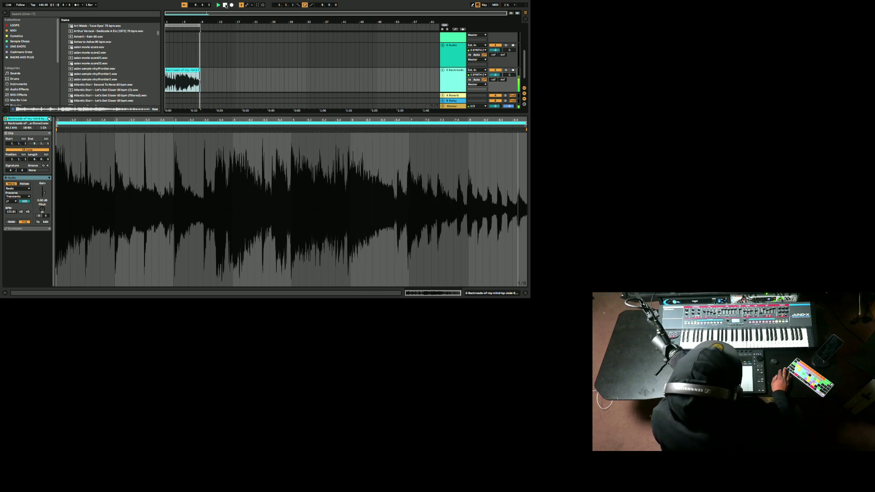
left_click(225, 5)
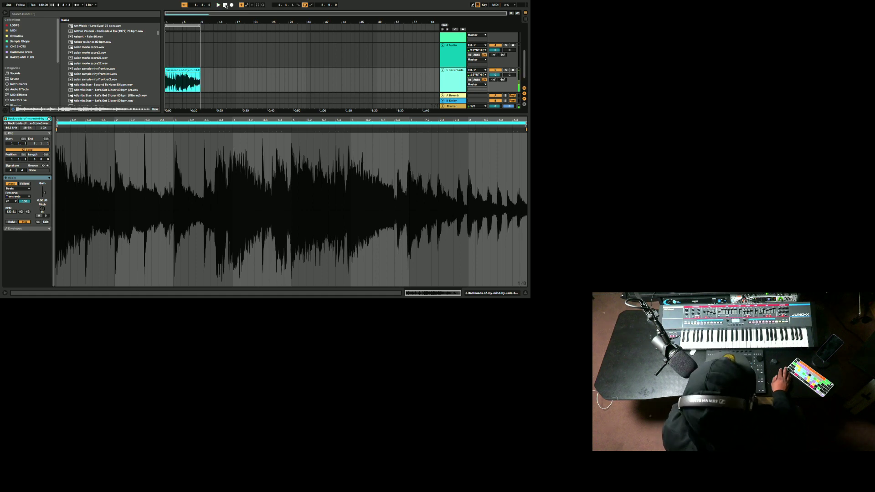
Step: Start slicing the sample clip to a new MIDI track and choose the MPC-CHOPS slicing preset
left_click(179, 71)
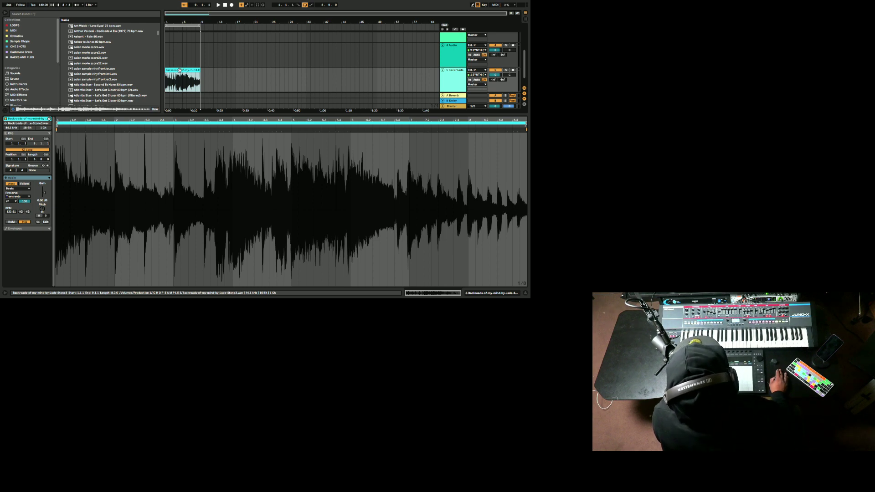
right_click(179, 71)
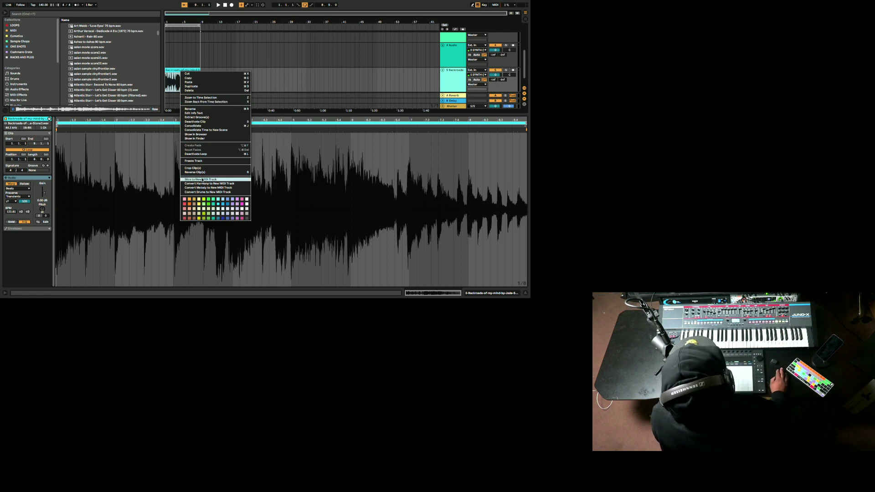
left_click(177, 71)
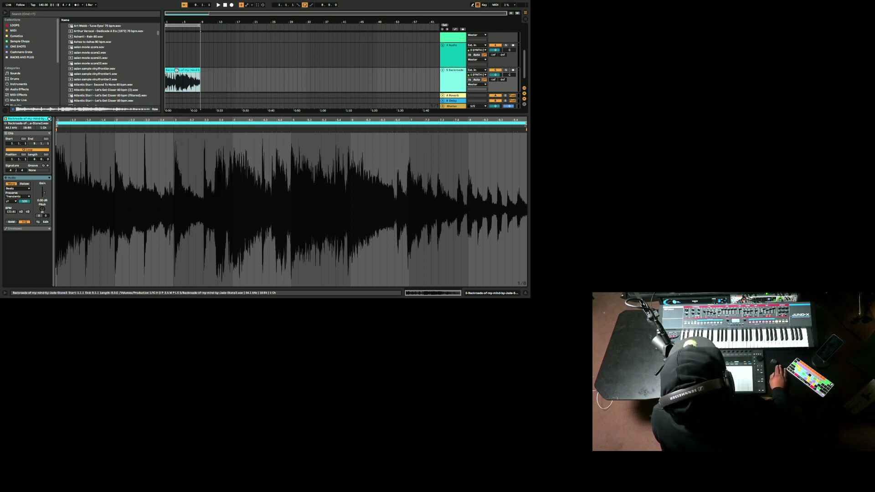
right_click(177, 71)
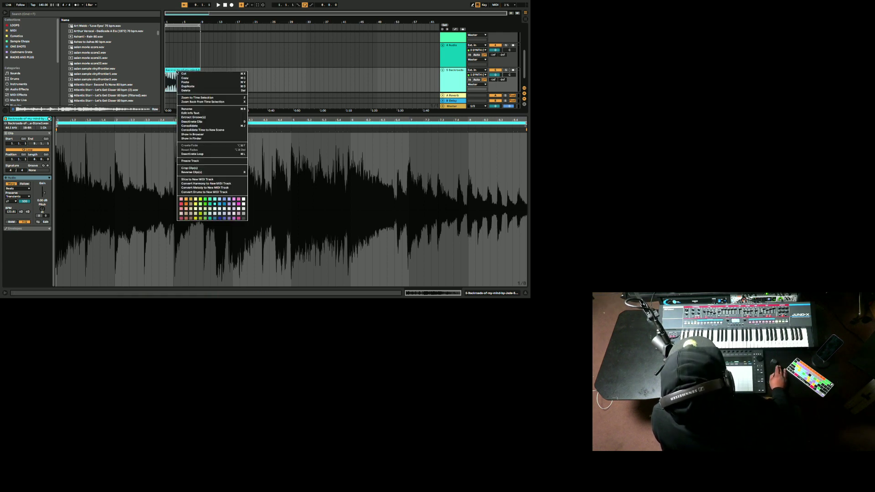
left_click(195, 180)
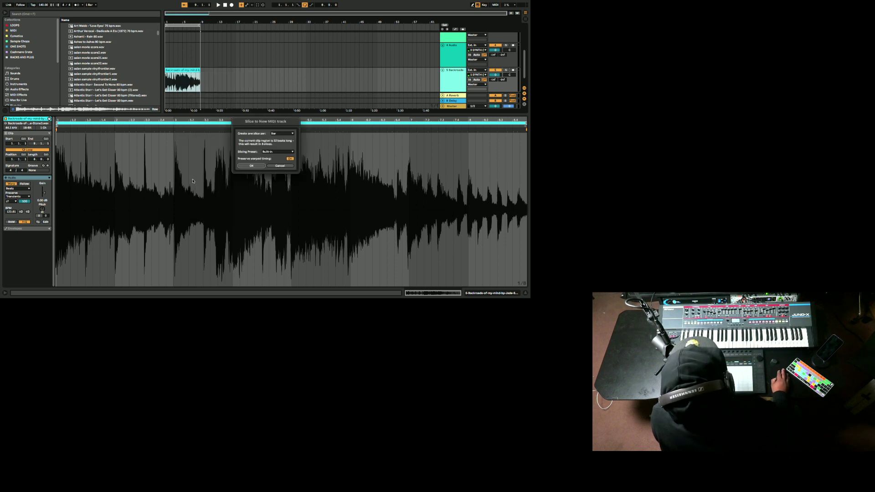
left_click_drag(258, 123, 201, 51)
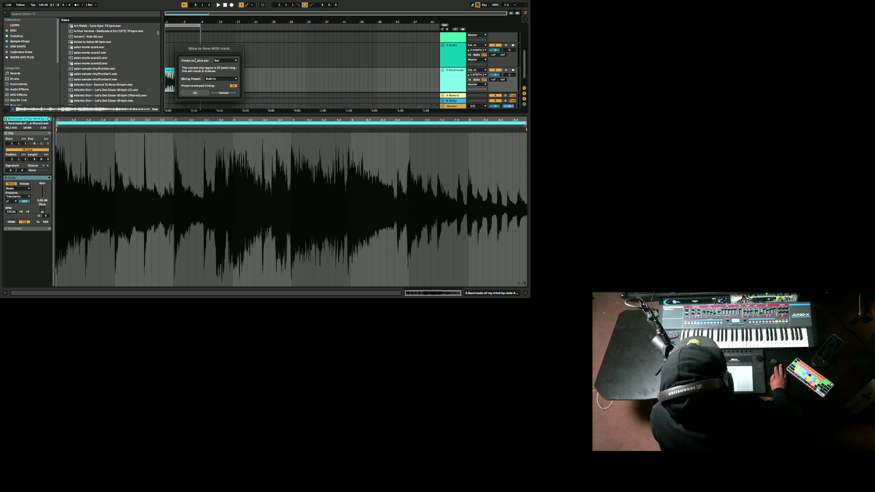
left_click(220, 62)
left_click(220, 62)
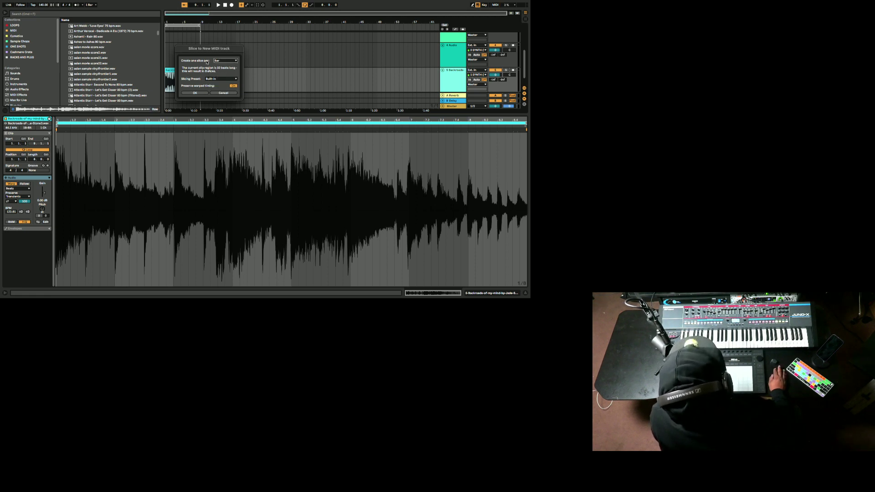
left_click(215, 80)
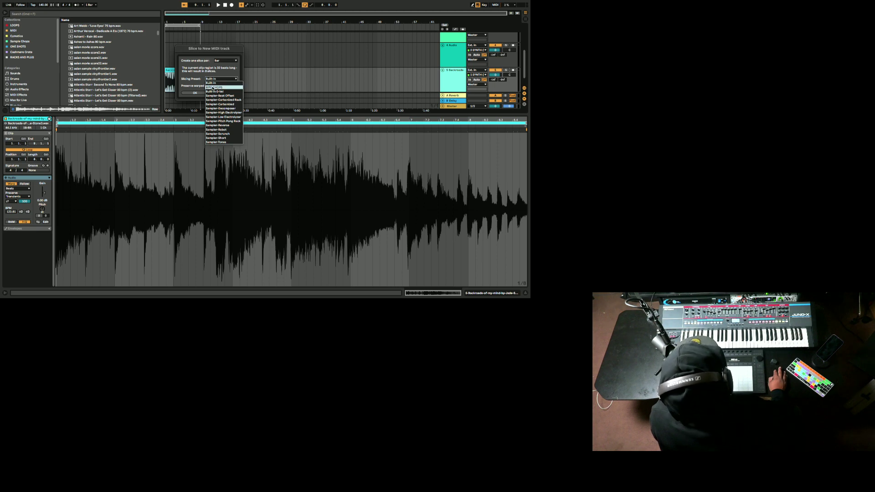
left_click(213, 88)
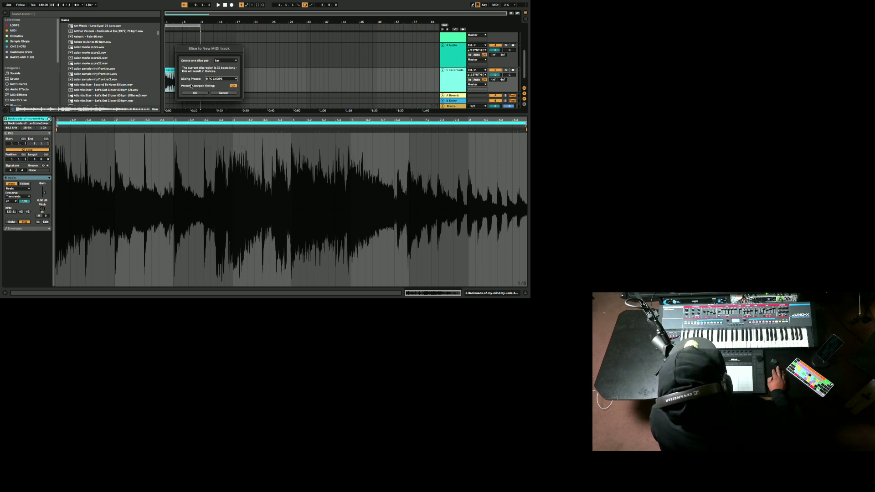
Step: Try the slice divisions 1/2 Note and 1/4 Note, and return to one slice per Bar
left_click(222, 63)
left_click(222, 79)
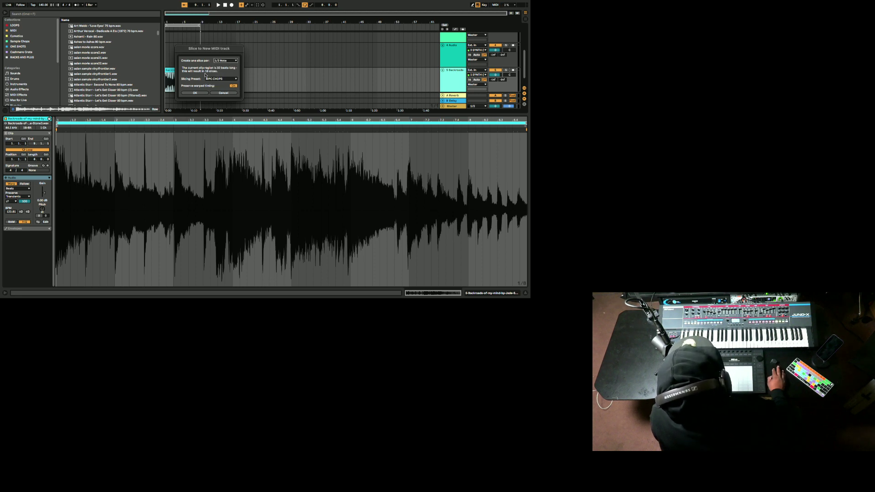
left_click(224, 61)
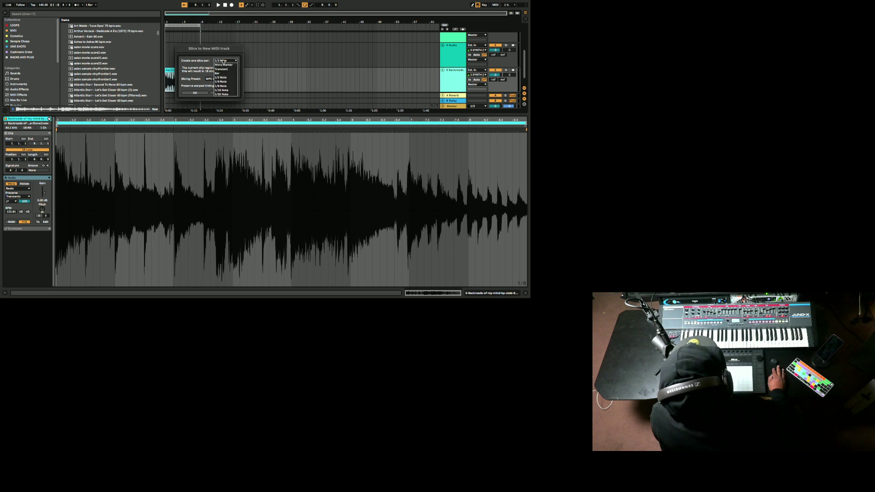
left_click(220, 82)
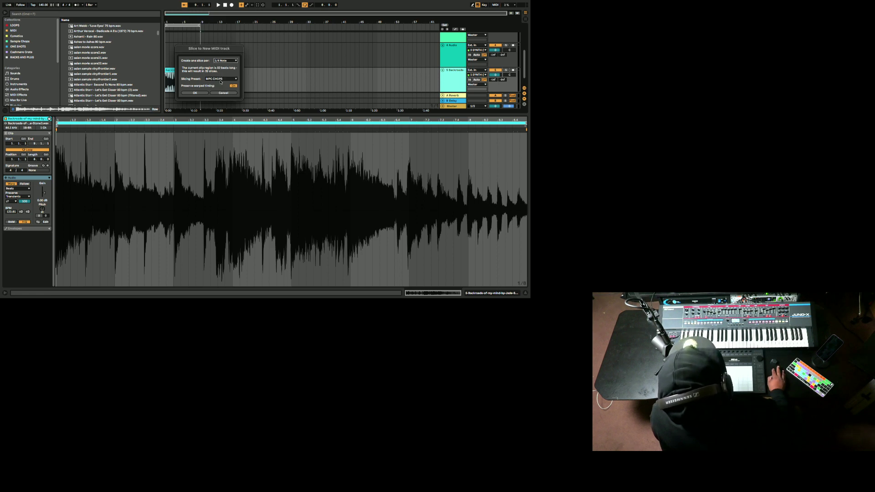
left_click(230, 61)
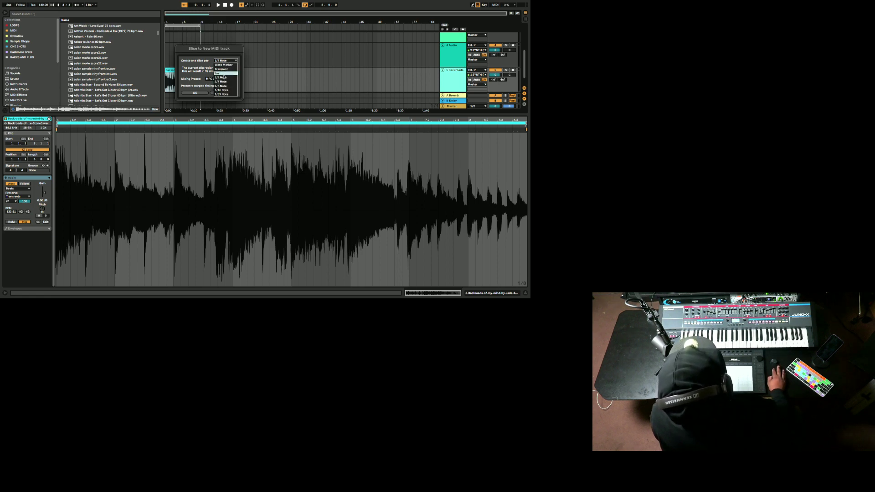
left_click(221, 74)
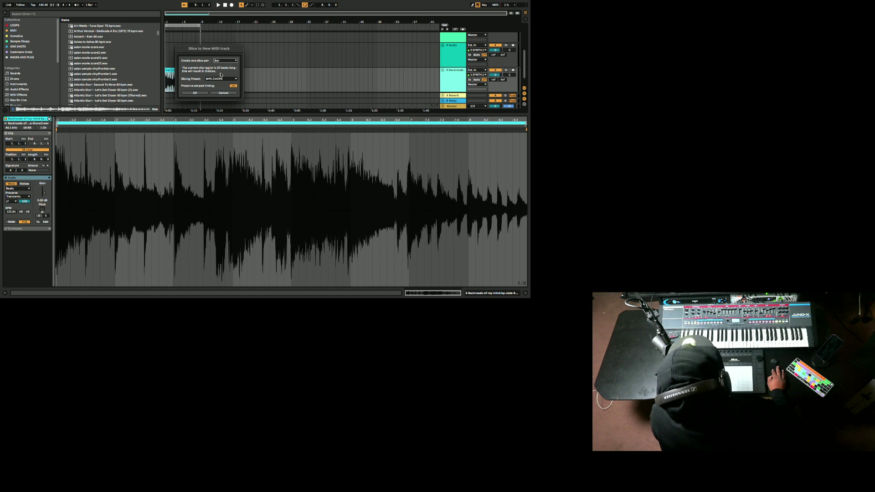
Step: Create the sliced MIDI track with one slice per bar and open its MIDI clip in the note editor
left_click(199, 93)
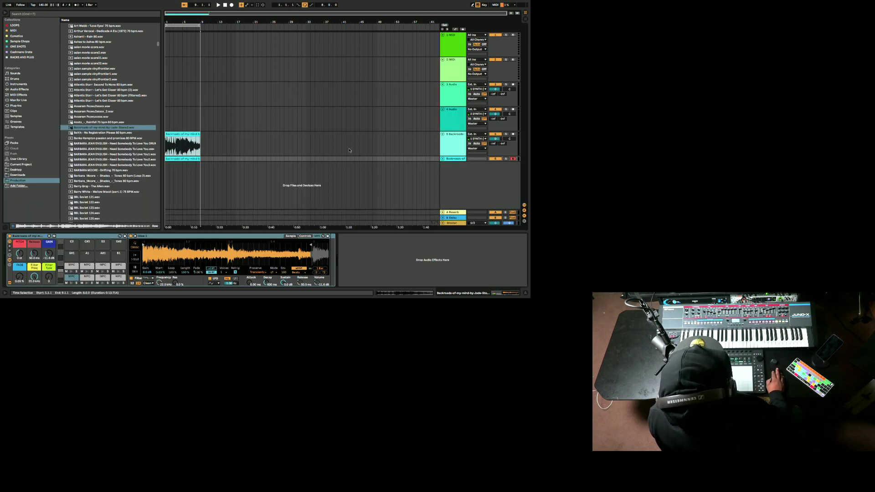
left_click(188, 159)
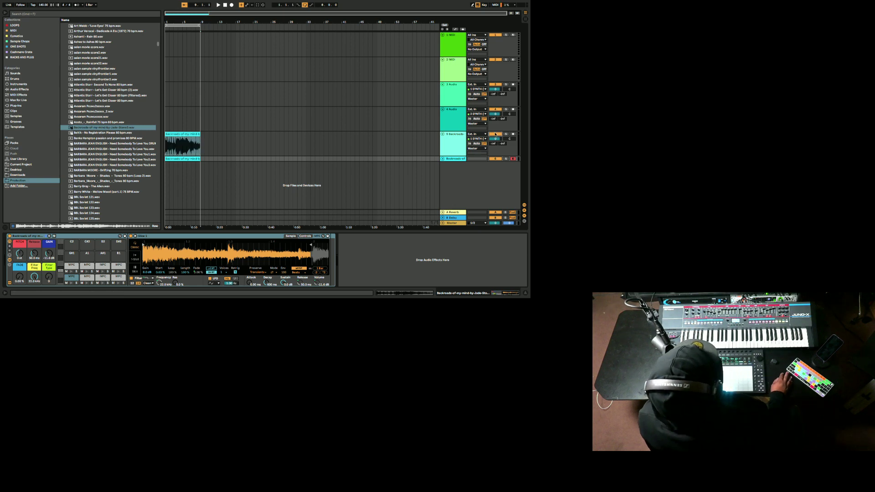
double_click(188, 160)
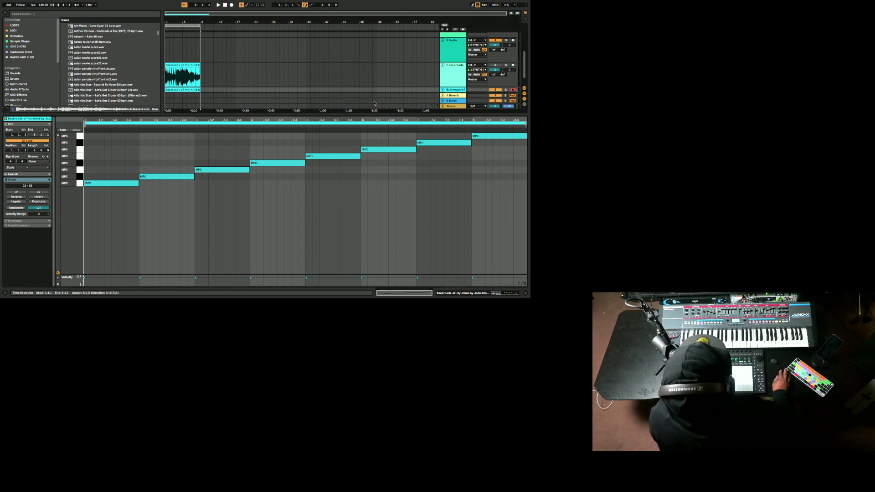
Step: Open the sliced track's MPC rack, lengthen the release and adjust the Filter Freq macro while auditioning the slices
left_click(451, 90)
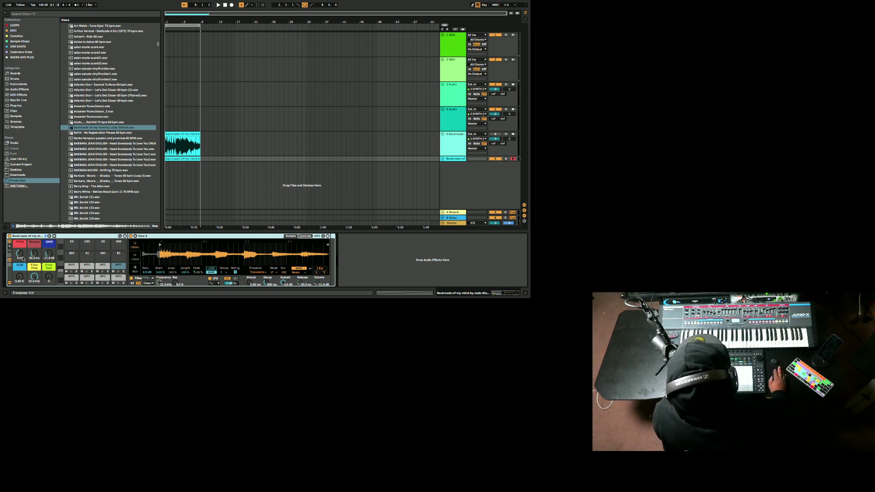
left_click_drag(34, 254, 41, 258)
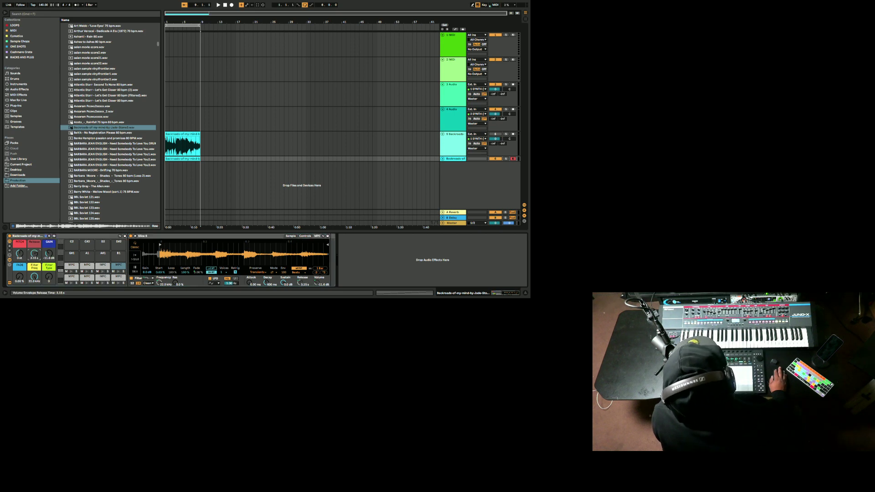
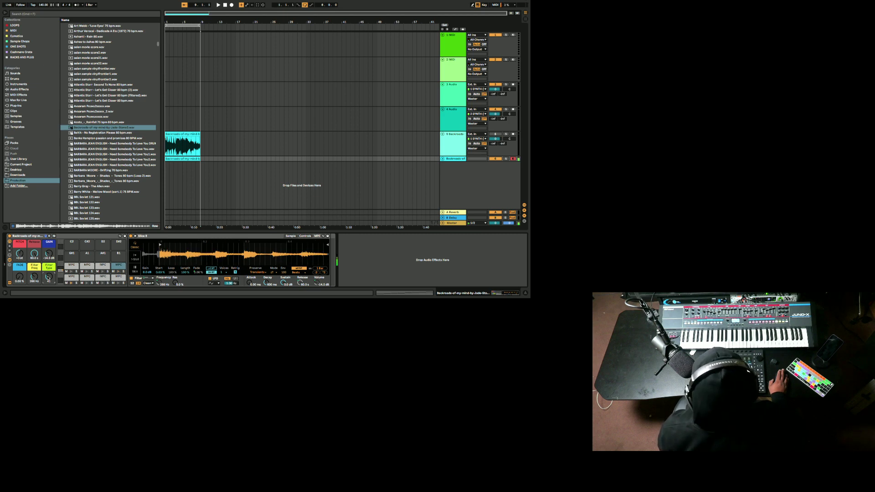
mouse_move(40, 275)
left_mouse_down()
mouse_move(40, 292)
mouse_move(34, 269)
left_mouse_up()
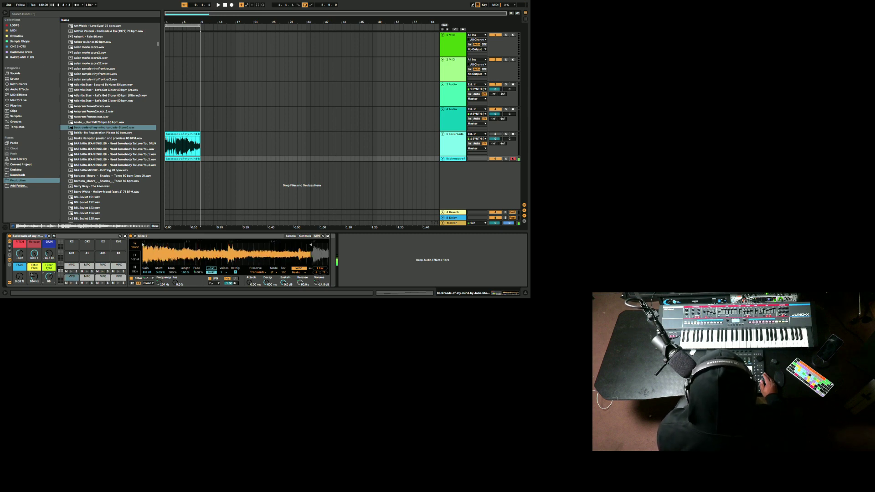
key("space")
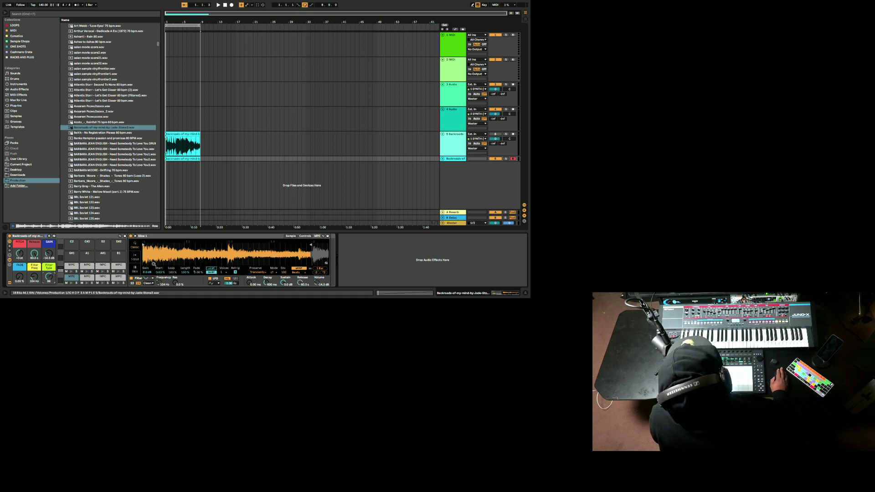
Step: Look through the Production folder and the LOOPS collection for drum loops, collapsing the expanded MIDI kit folder in LOOPS
left_click(21, 181)
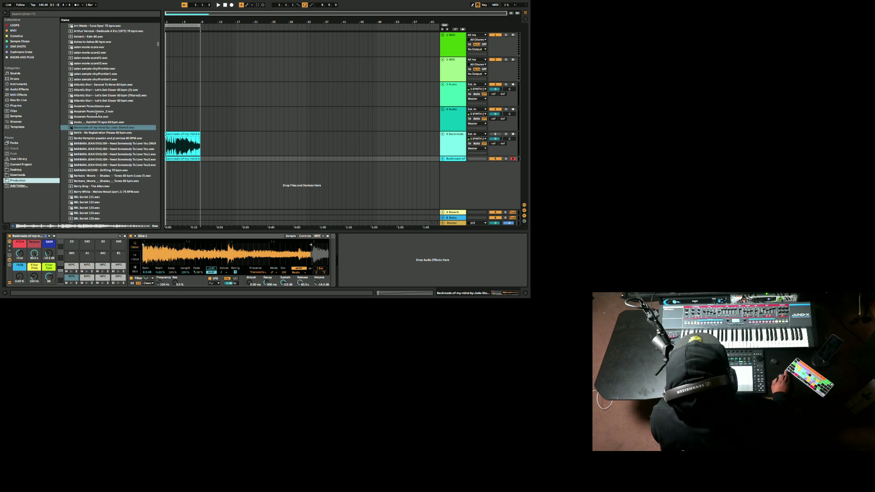
scroll(69, 107, "down", 10)
scroll(68, 108, "up", 4)
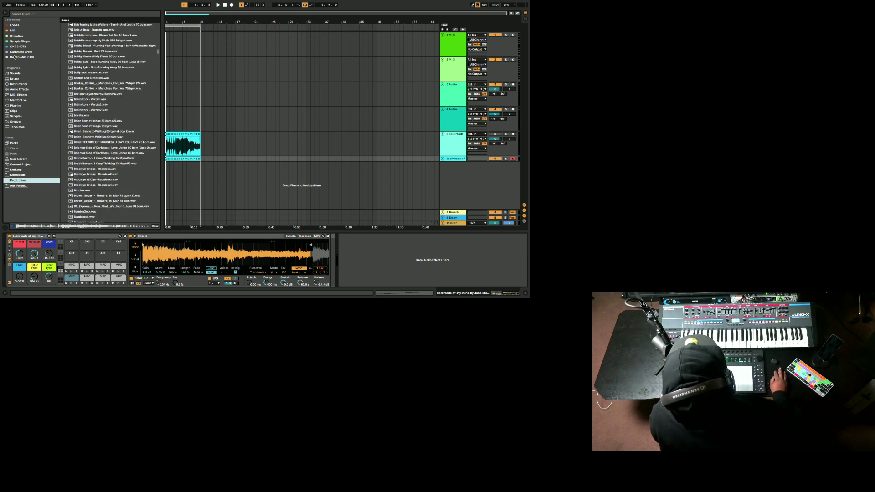
left_click(15, 25)
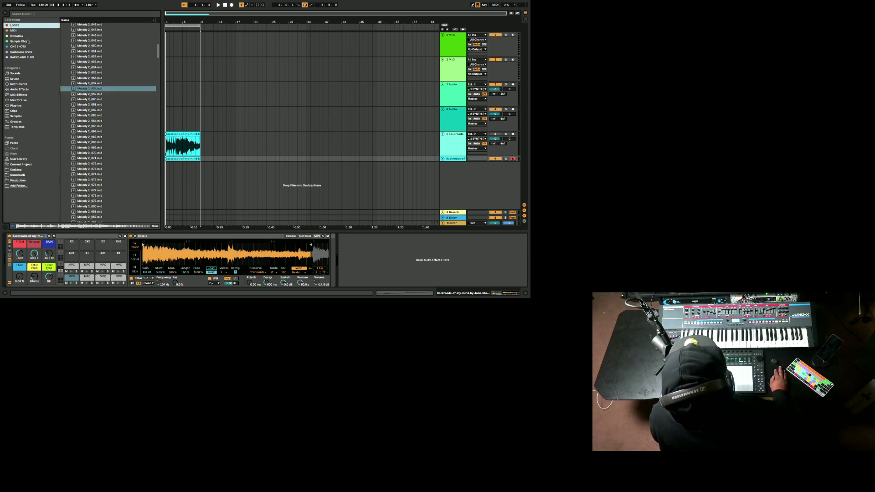
scroll(98, 116, "up", 10)
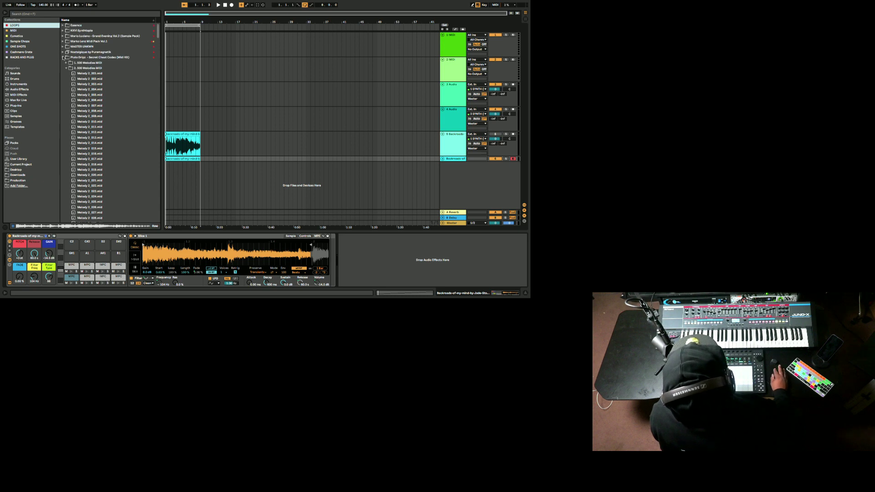
left_click(63, 57)
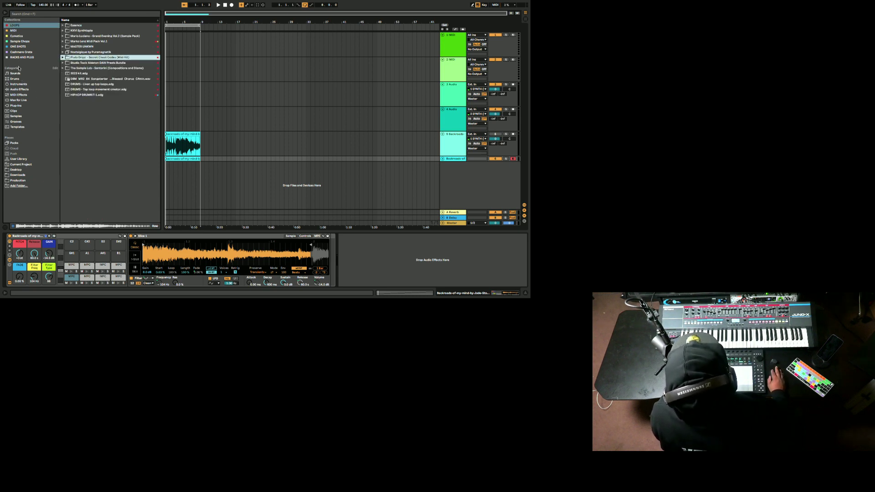
Step: Find the folder just below Cold Hearts Drum Kit in the Production folder and assign it to the LOOPS collection
left_click(18, 181)
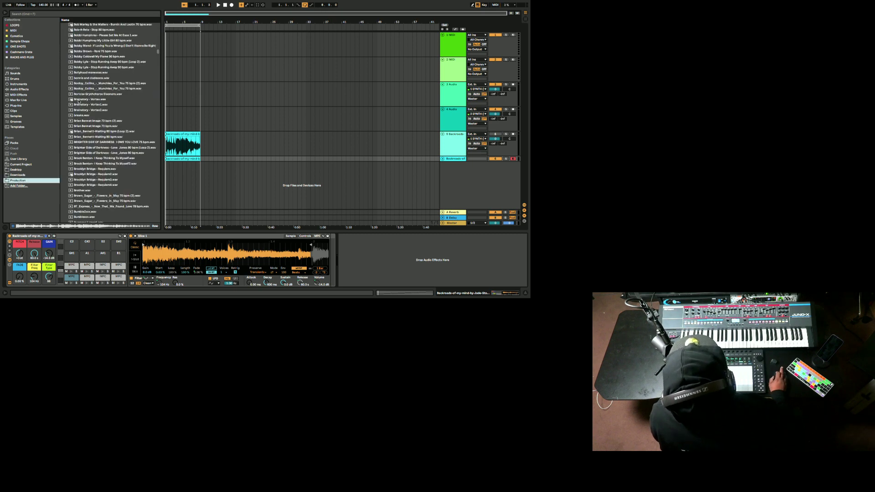
scroll(79, 102, "down", 20)
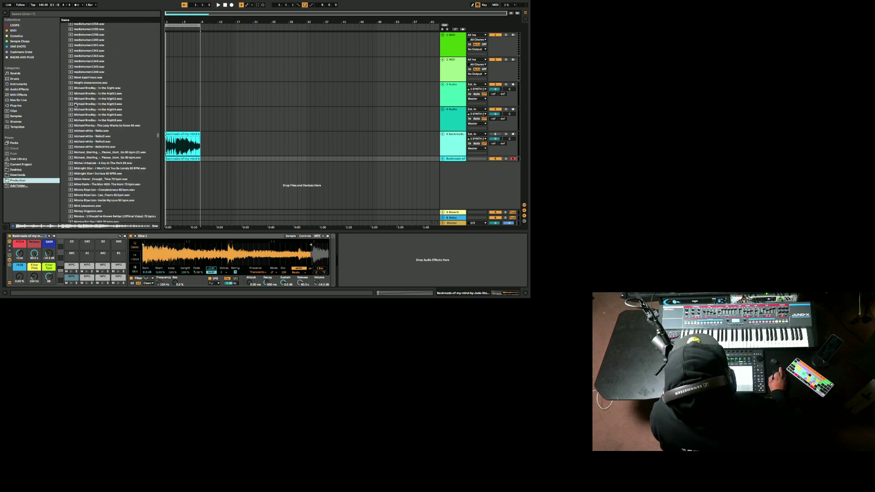
scroll(76, 104, "down", 20)
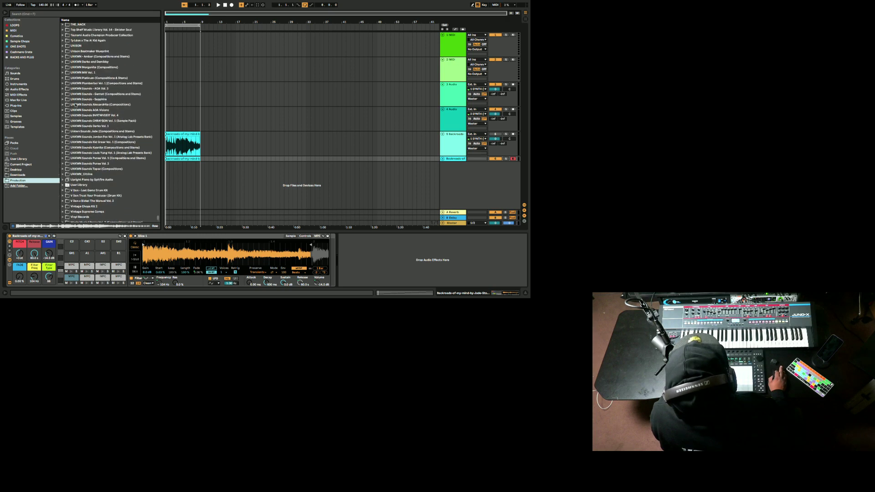
scroll(76, 104, "up", 20)
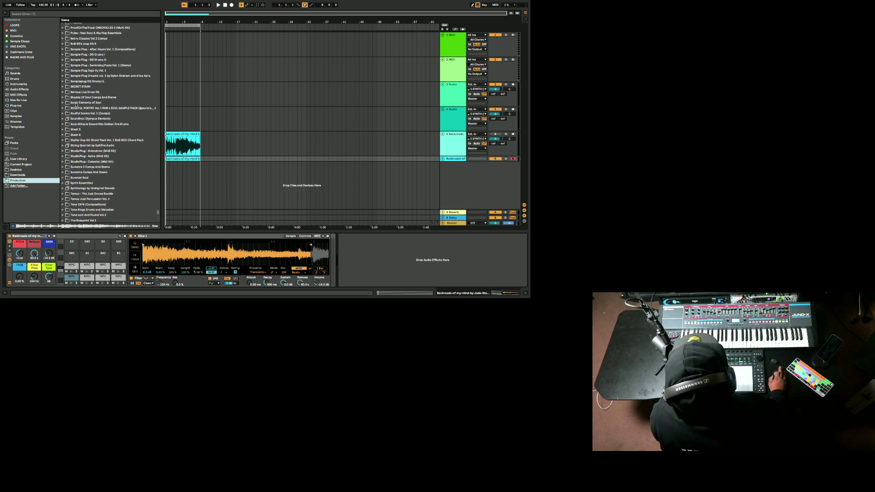
scroll(76, 104, "up", 20)
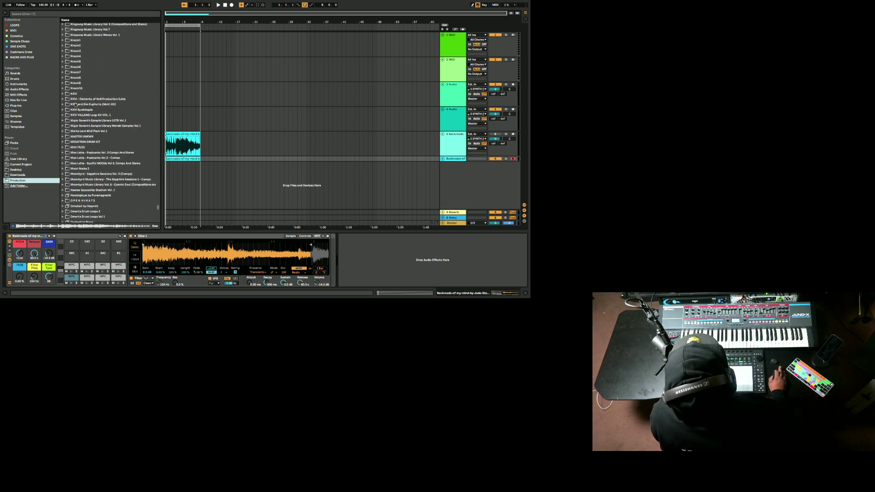
scroll(76, 105, "up", 20)
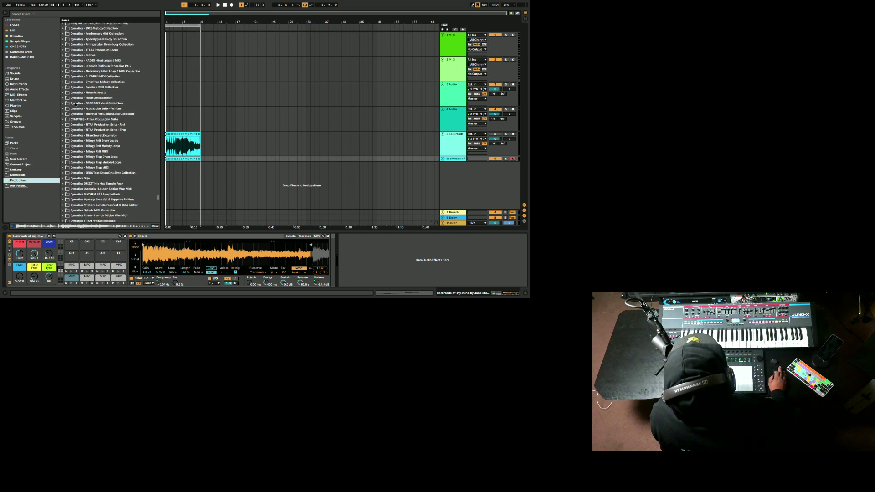
scroll(76, 104, "up", 10)
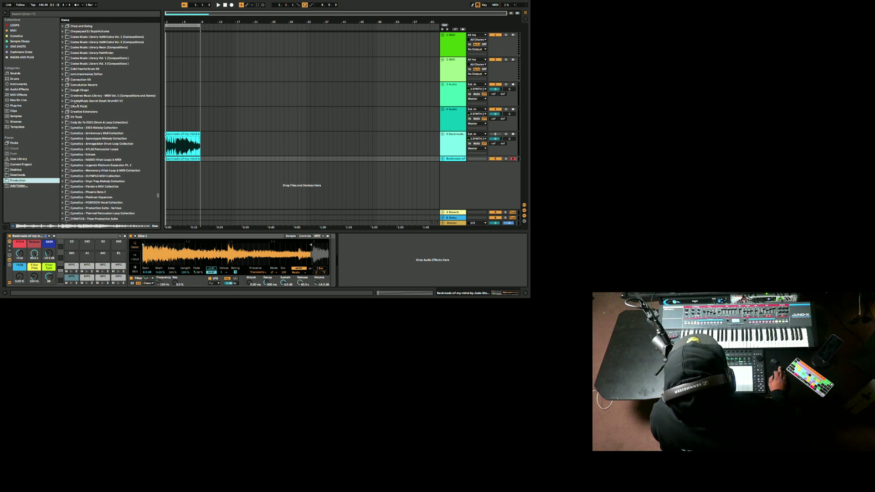
right_click(78, 74)
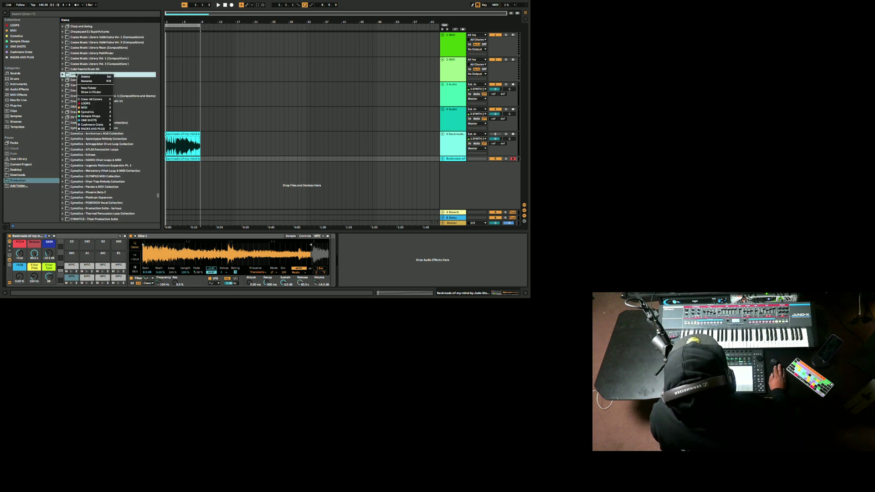
left_click(99, 104)
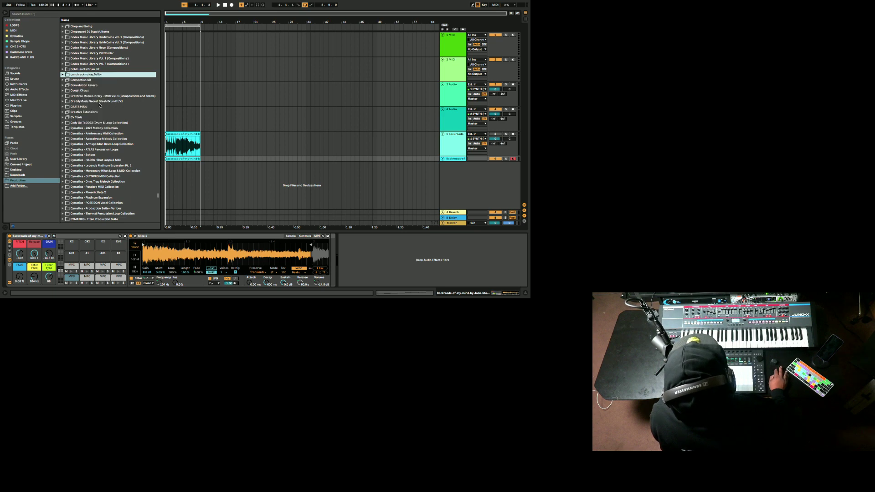
Step: Expand that folder's Drumloops subfolder, audition several of its loops and select Dipset drum loop 140.wav
left_click(63, 75)
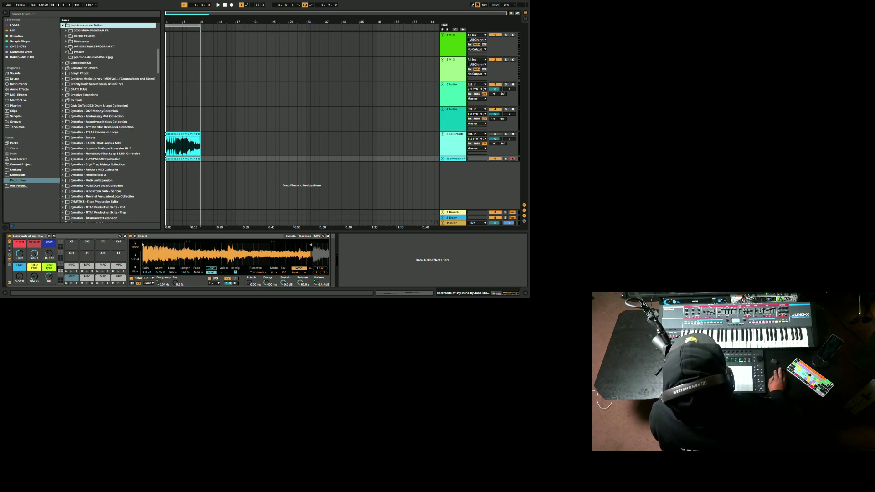
left_click(66, 41)
left_click(79, 47)
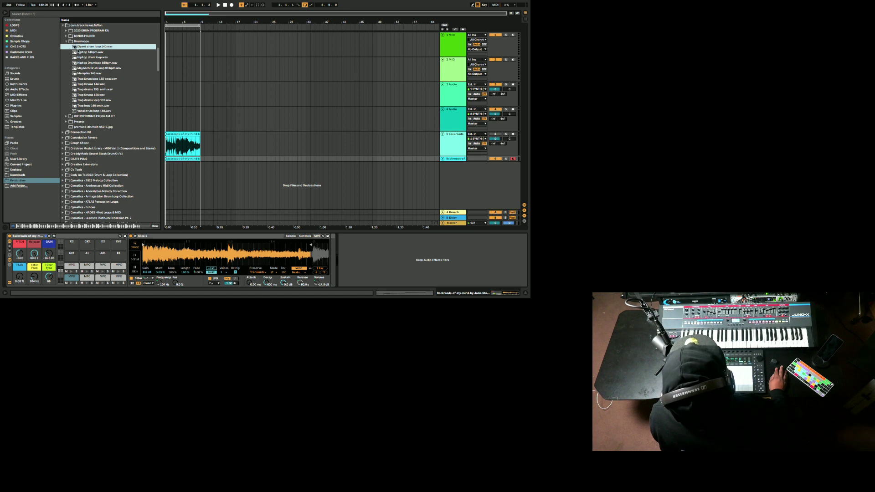
left_click(83, 58)
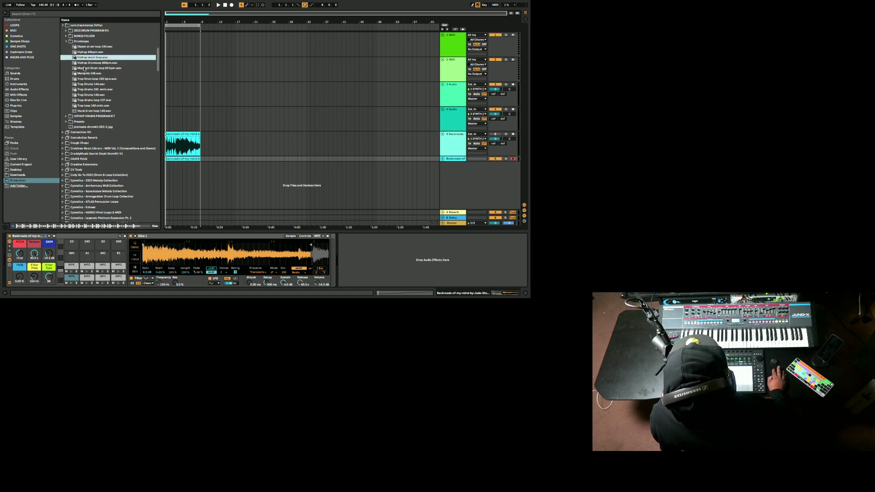
key("Down")
key("Down")
key("Down")
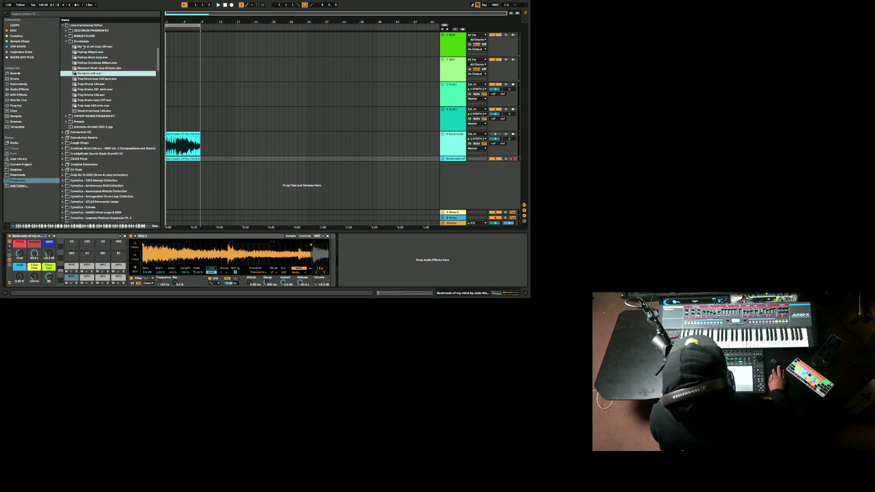
left_click(82, 48)
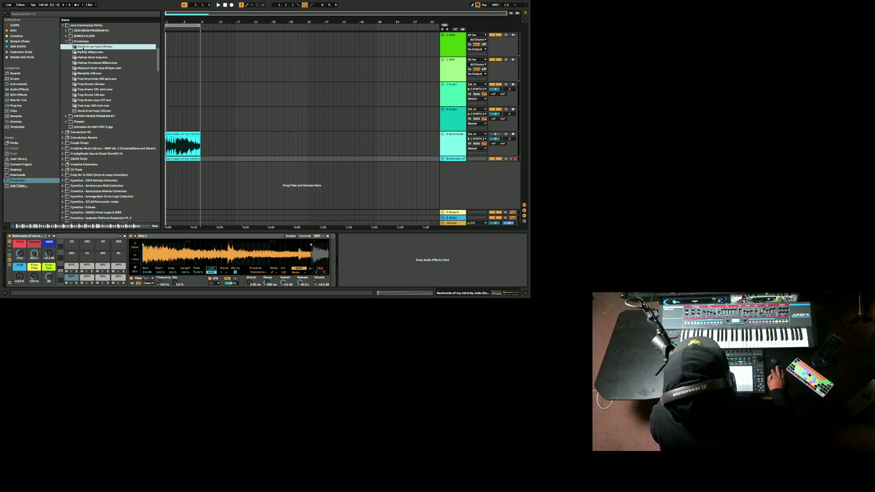
Step: Add Dipset drum loop 140.wav at bar 1 on a new audio track and set its clip BPM to 140
left_click_drag(183, 145, 166, 176)
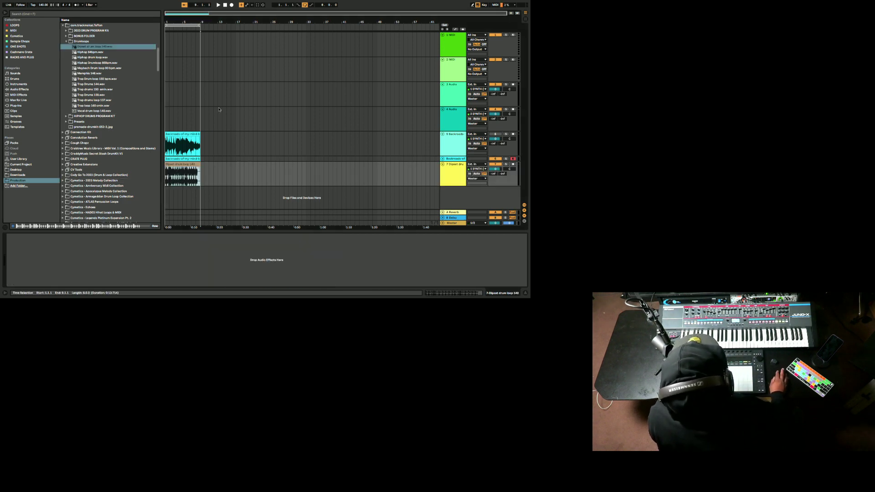
double_click(179, 167)
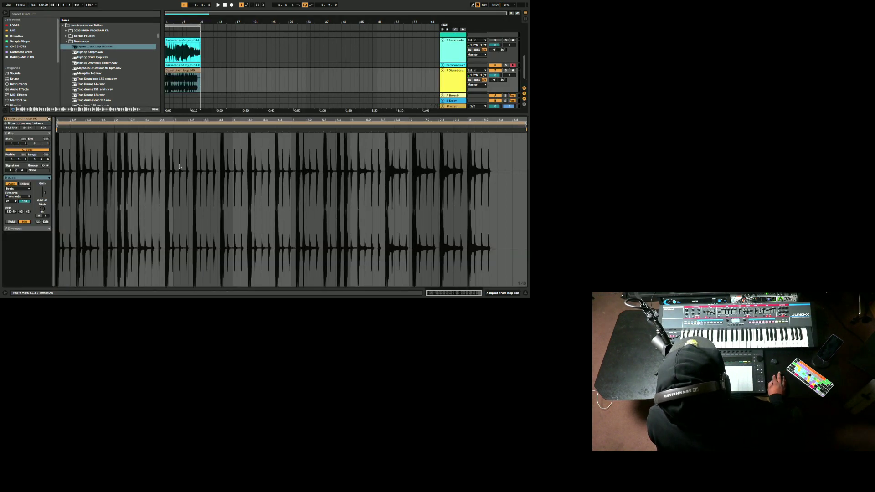
left_click(11, 212)
type("142")
key("Return")
key("Down")
key("Down")
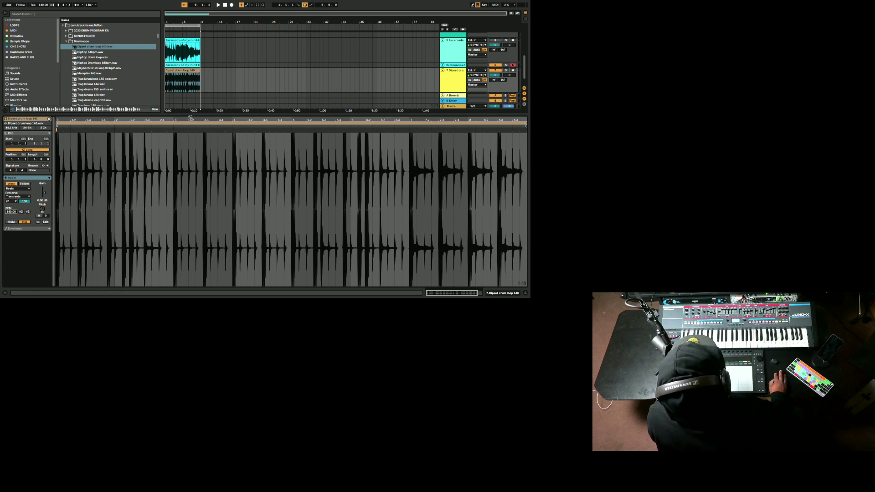
Step: Reduce the height of the clip view and delete the generated MIDI clip from the sliced sample track
left_click_drag(190, 117, 196, 175)
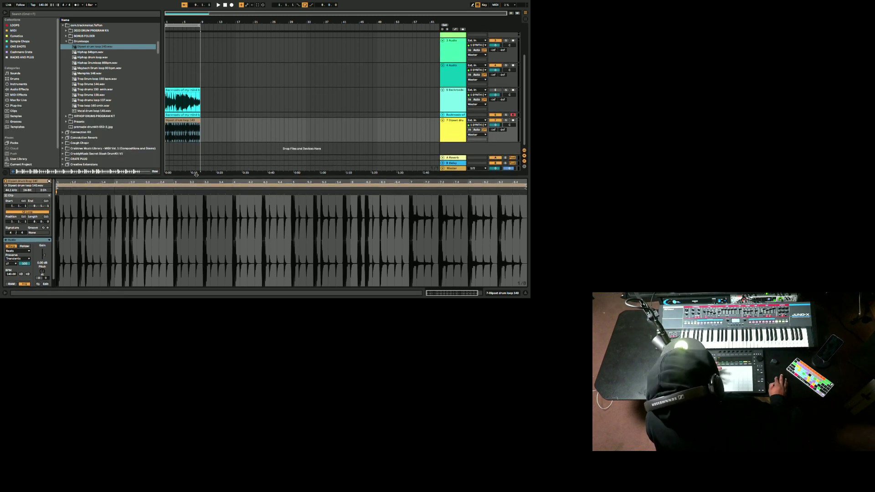
left_click(186, 136)
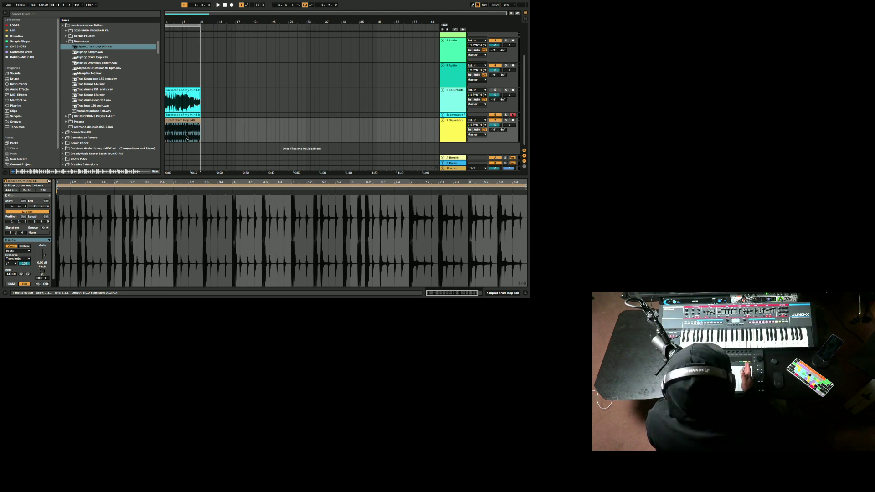
left_click(181, 116)
right_click(180, 116)
left_click(185, 119)
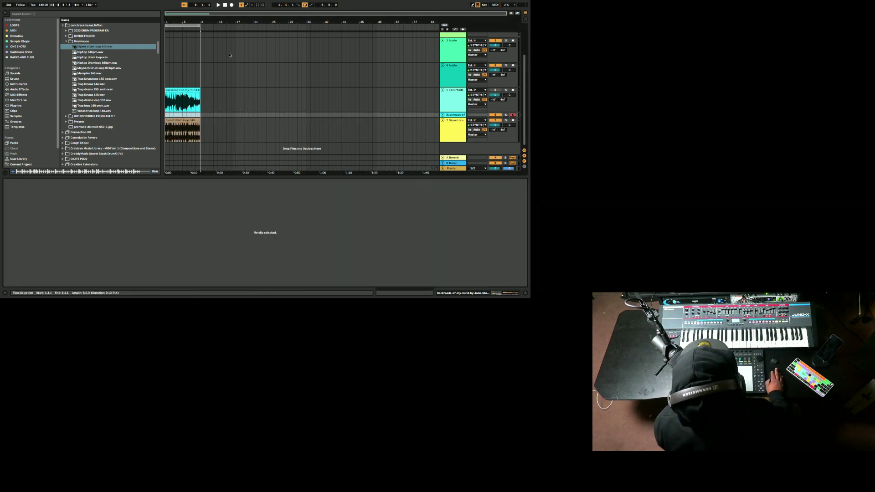
Step: Return to the arrangement start, record a live chop pattern on the sliced track over the drum loop, and stop
left_click(225, 5)
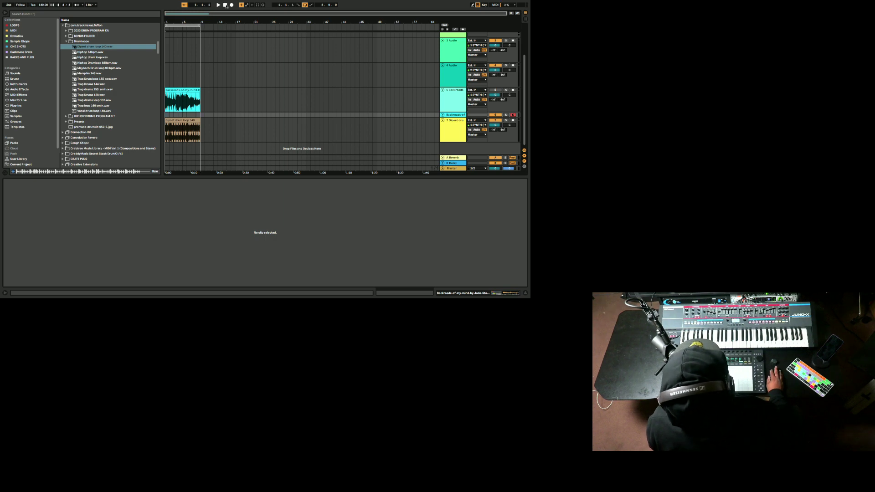
left_click(232, 5)
left_click(218, 5)
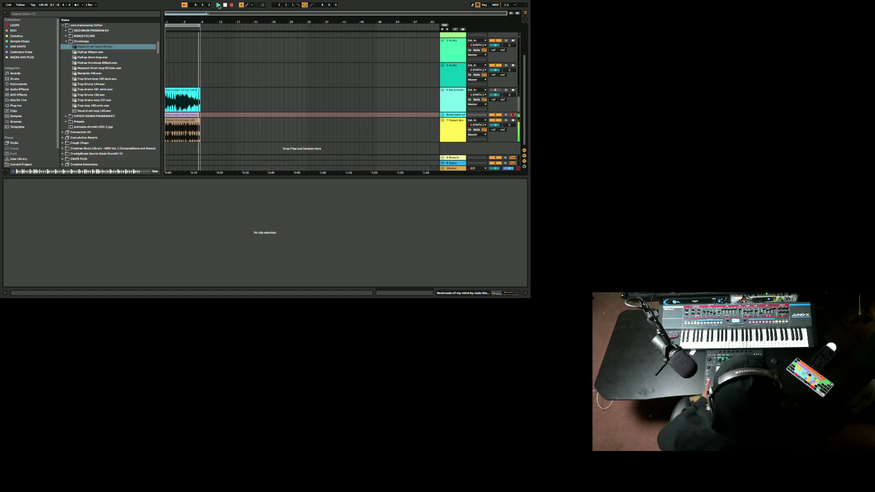
key("space")
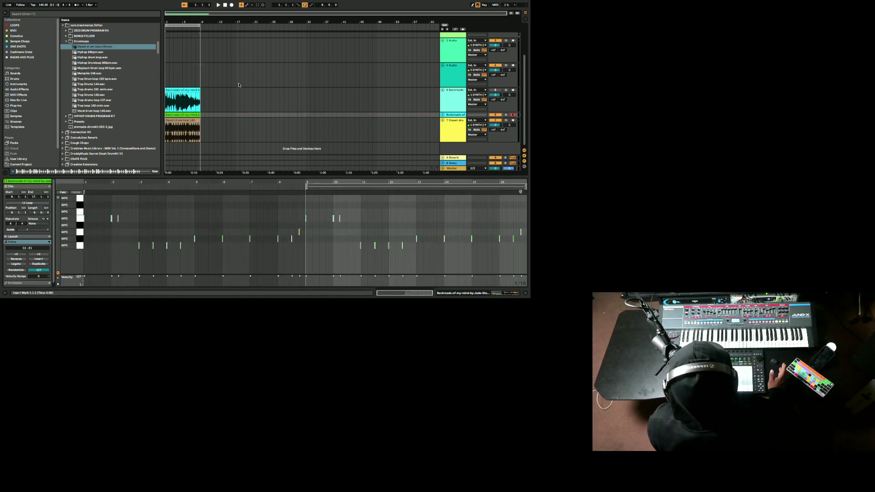
Step: Play the recorded chops over the drum loop and raise the sliced track's Filter Freq macro
key("space")
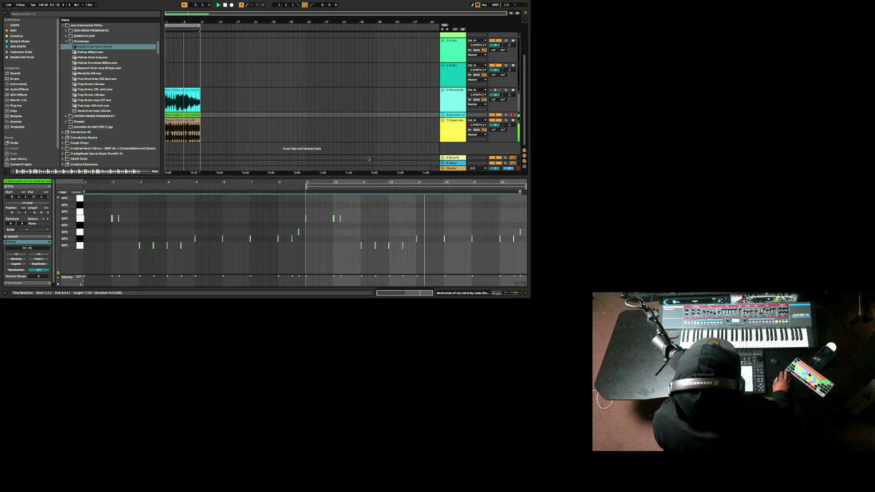
left_click(455, 115)
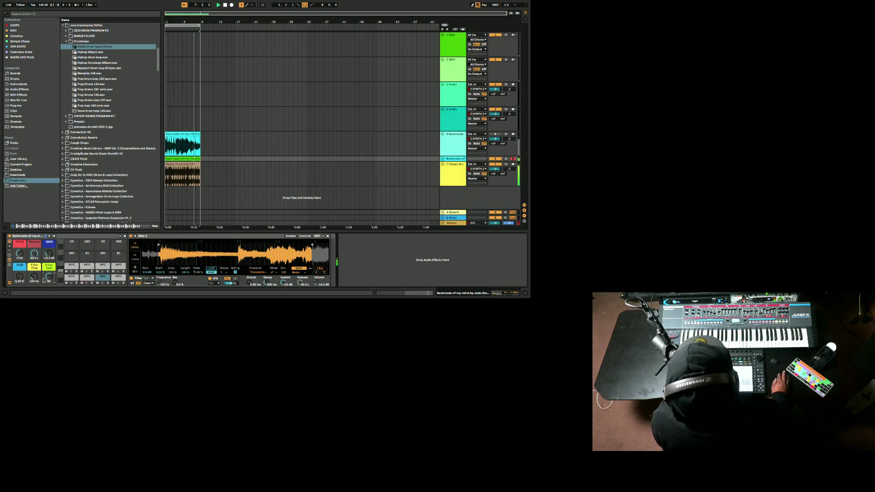
left_click_drag(34, 276, 34, 255)
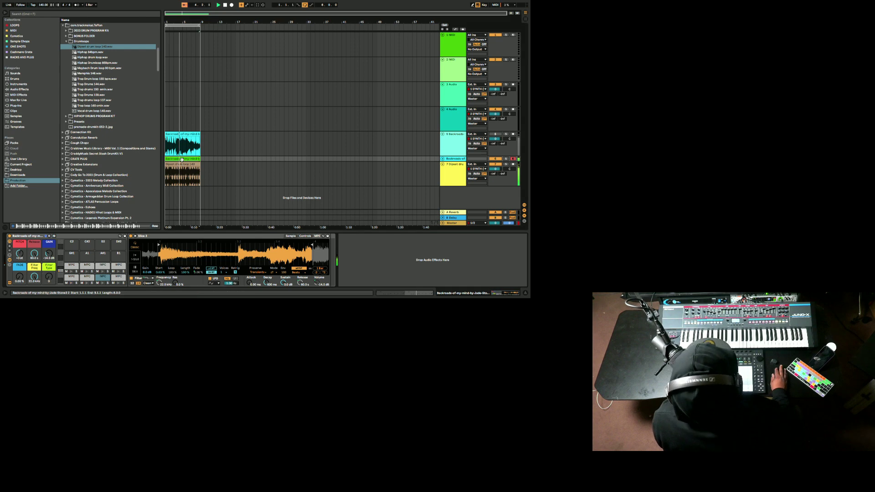
Step: Open the recorded chop clip and delete the extra short note just after the start of bar 10
key("shift+Tab")
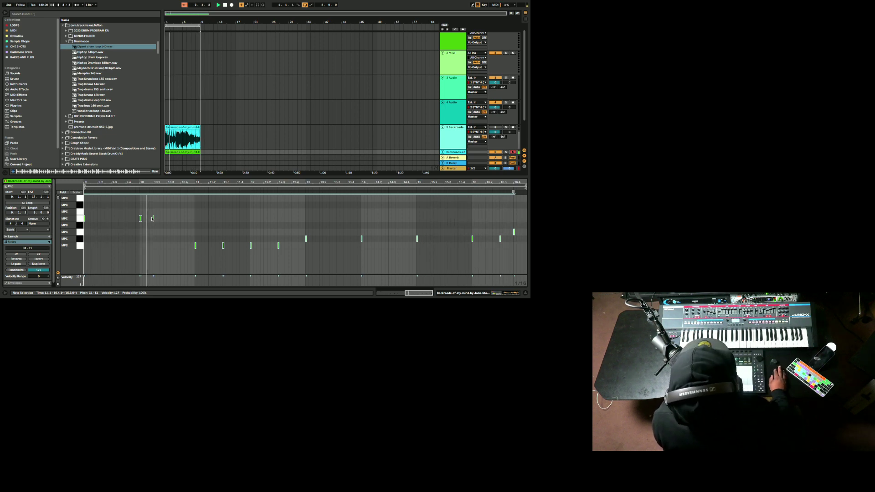
left_click_drag(152, 212, 157, 236)
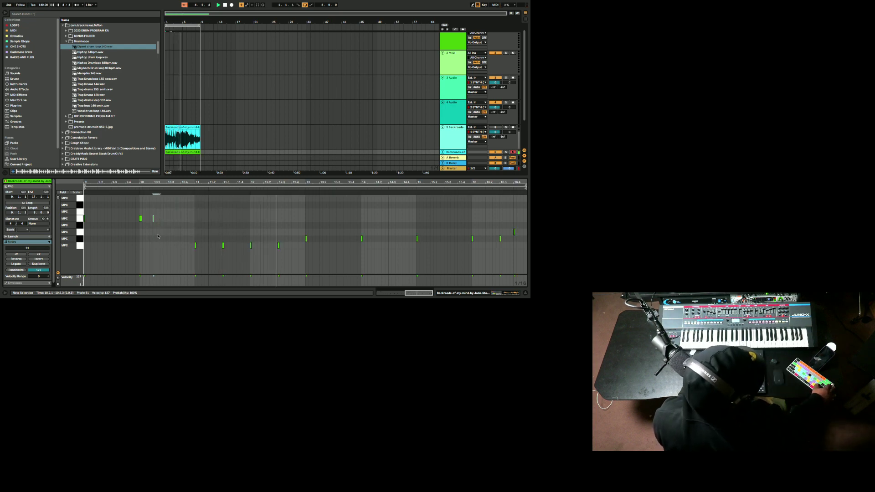
key("Delete")
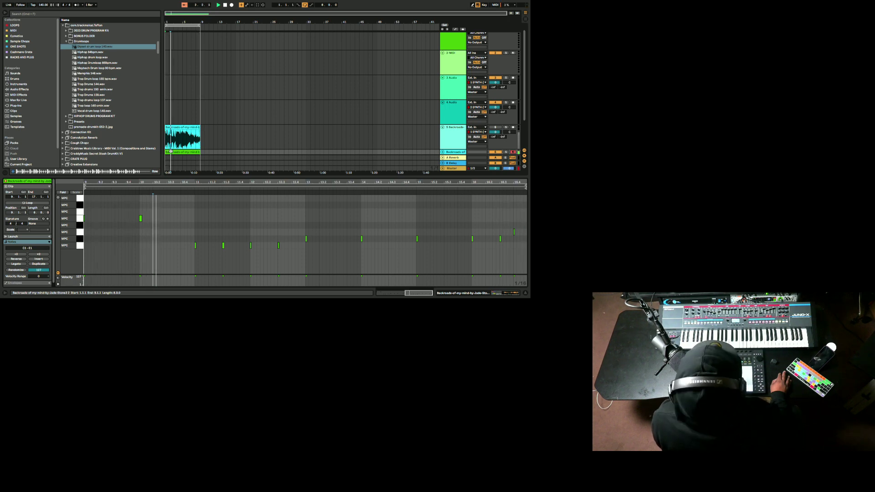
key("Return")
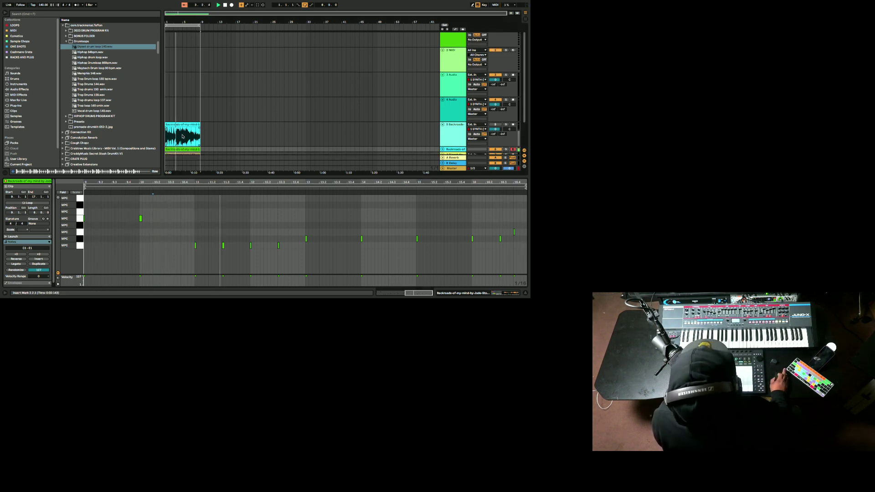
Step: Cut the Dipset drum loop clip and the recorded chop MIDI clip from their tracks
left_click(182, 133)
right_click(181, 122)
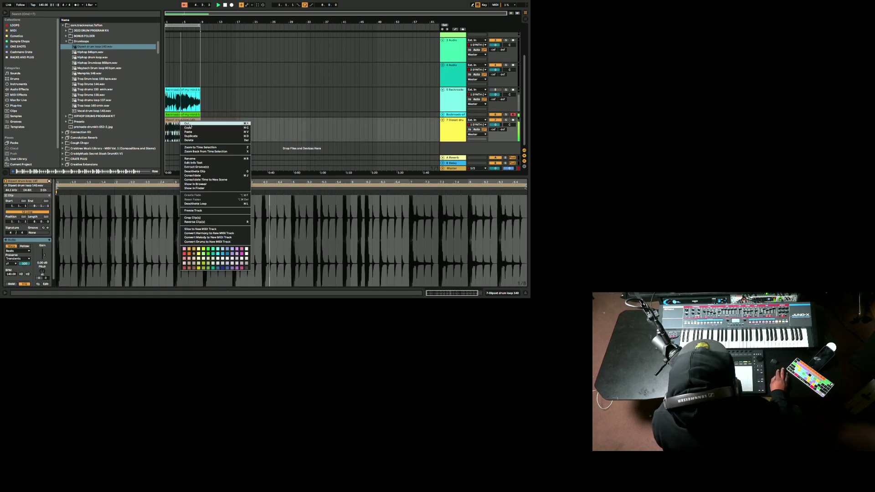
left_click(190, 124)
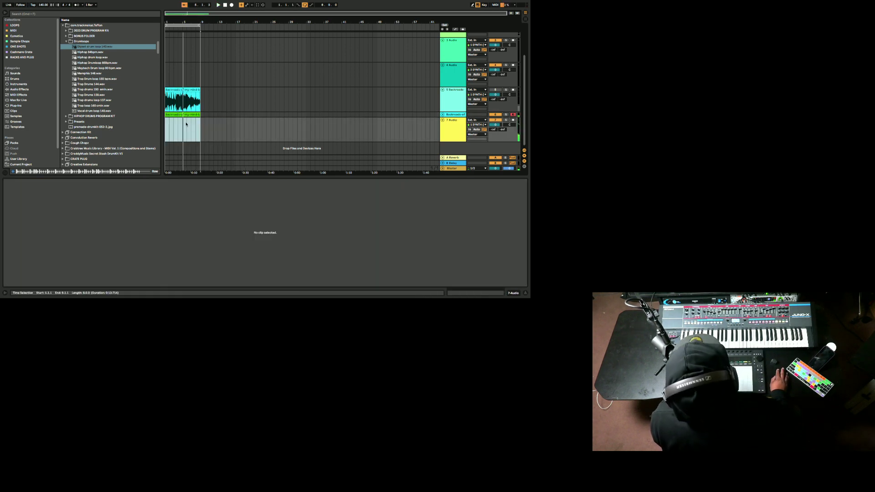
left_click(185, 117)
right_click(185, 117)
left_click(191, 129)
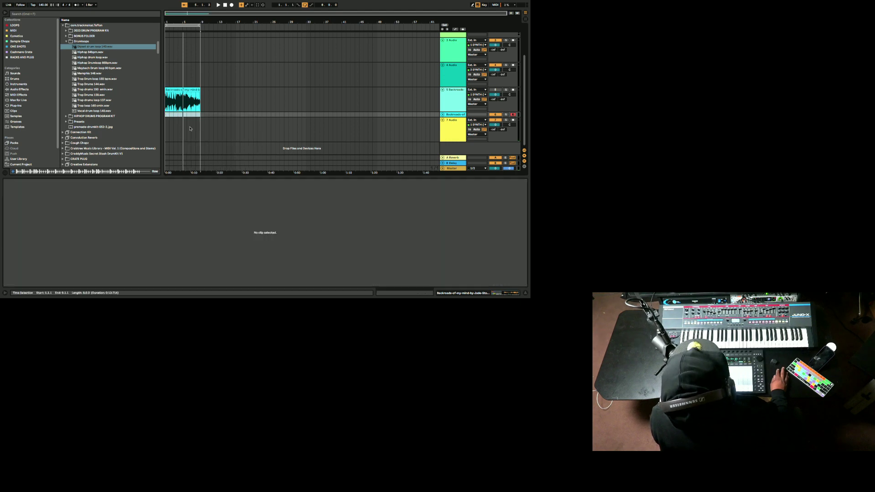
Step: Browse the Production place for another drum kit and expand the Diamond Stash 7 folder
scroll(78, 121, "down", 8)
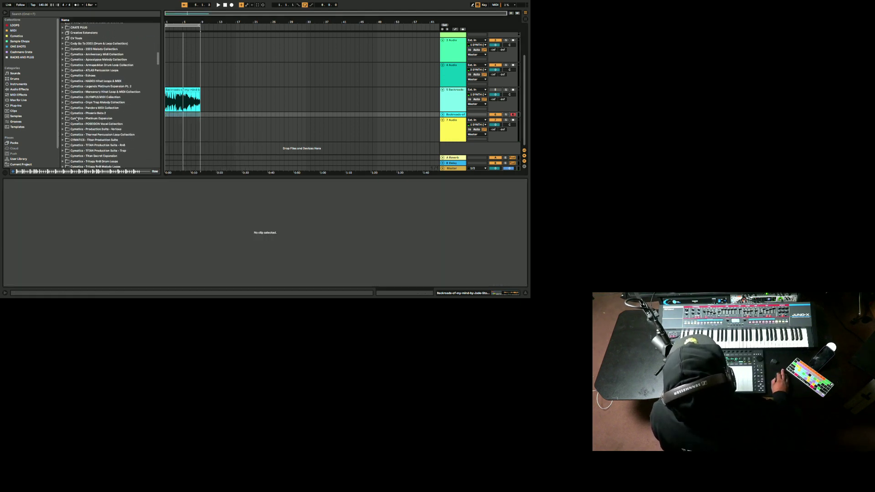
left_click(15, 25)
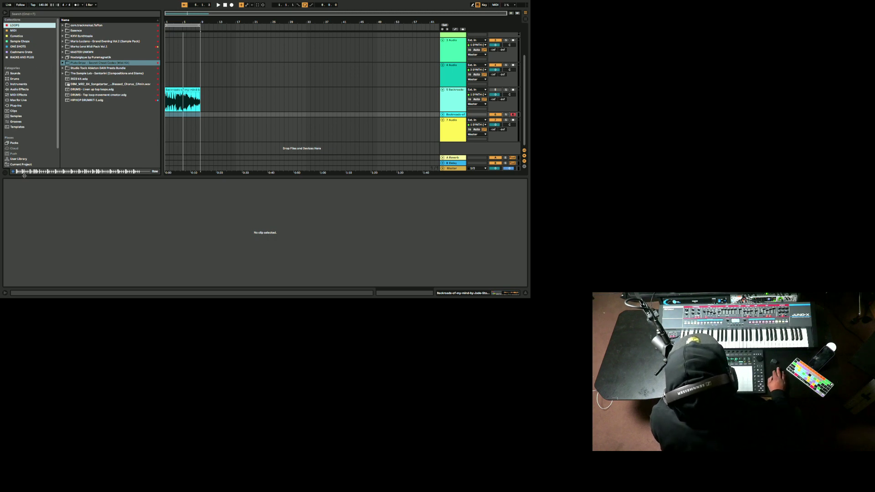
scroll(16, 146, "down", 3)
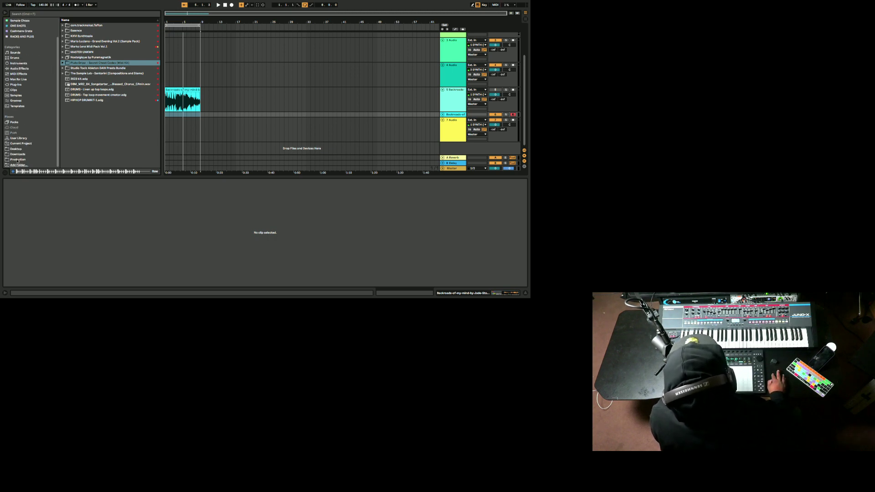
left_click(18, 159)
scroll(87, 98, "down", 10)
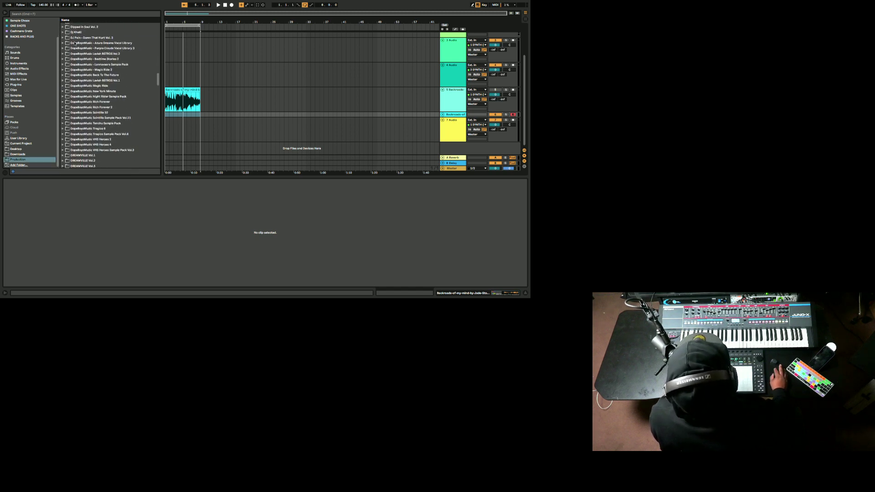
scroll(85, 140, "down", 5)
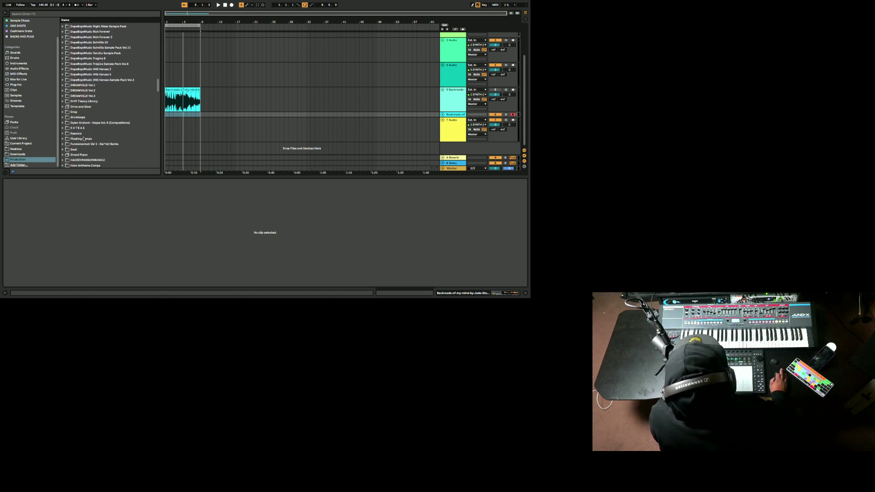
scroll(78, 132, "down", 3)
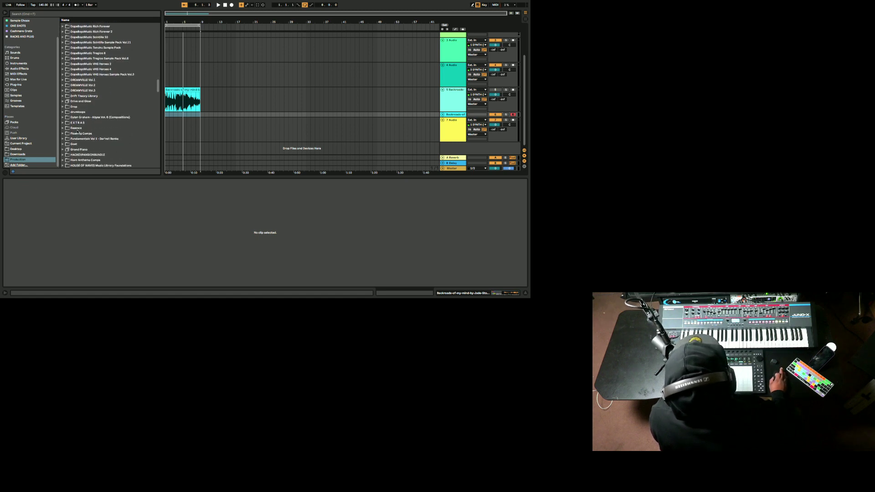
scroll(77, 132, "up", 8)
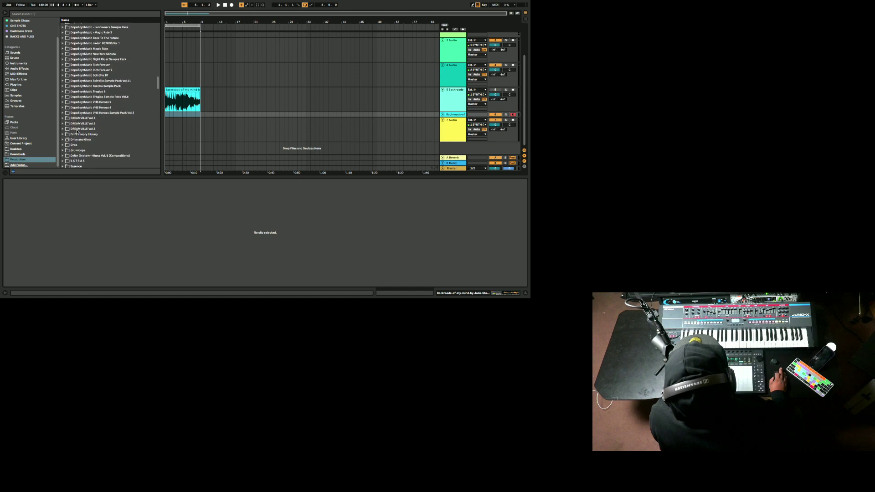
scroll(77, 131, "up", 3)
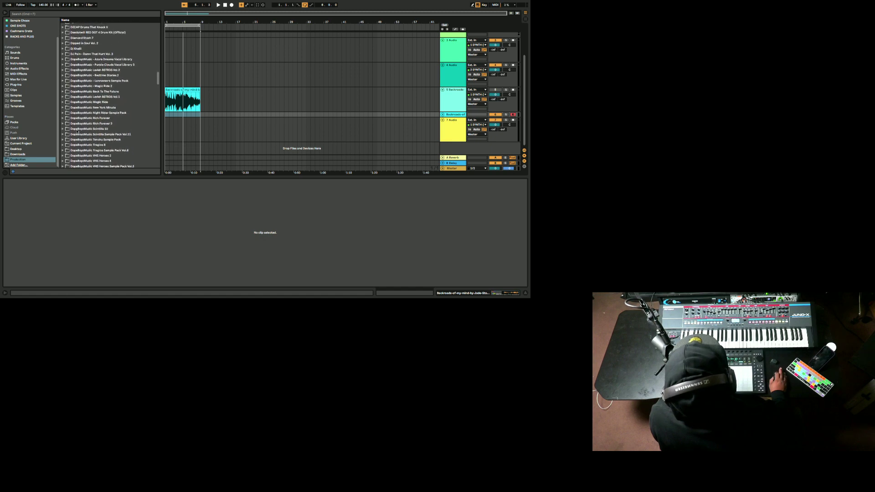
left_click(63, 70)
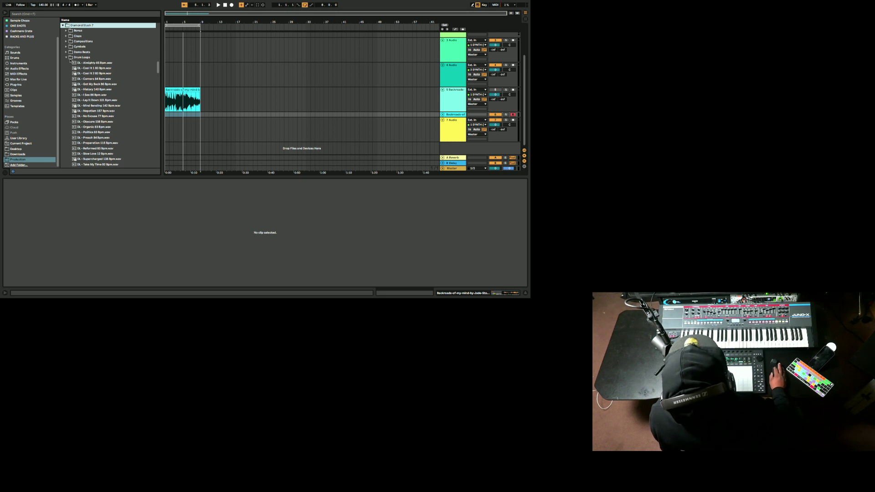
Step: Audition loops in the Hi Hat Loops subfolder and place the HHL - Reformed loop at bar 1 on the emptied audio track
scroll(71, 59, "down", 2)
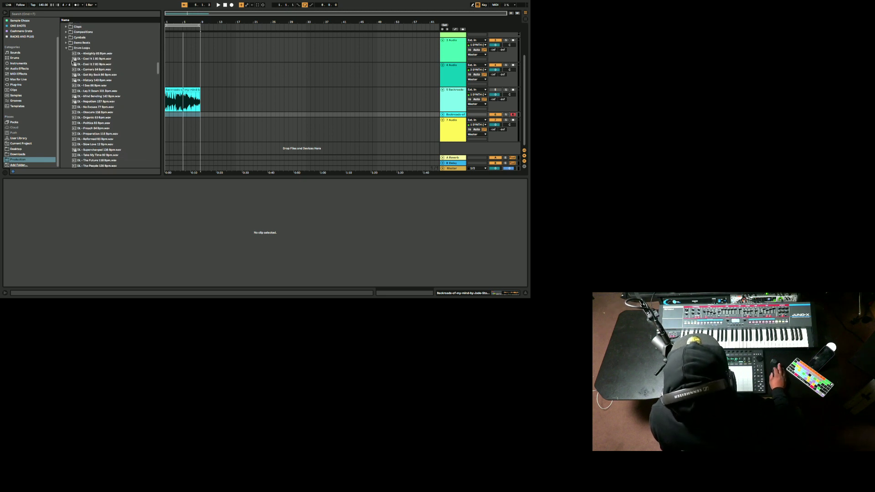
scroll(72, 62, "down", 3)
left_click(66, 28)
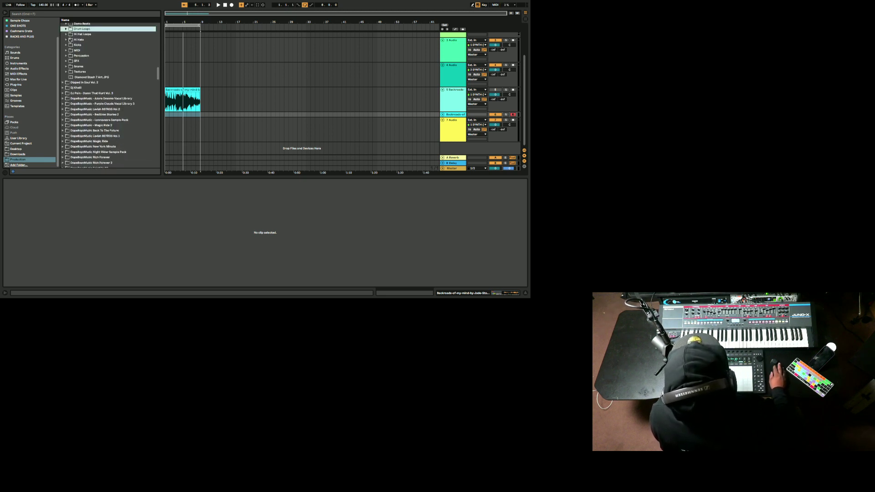
left_click(66, 34)
left_click(91, 126)
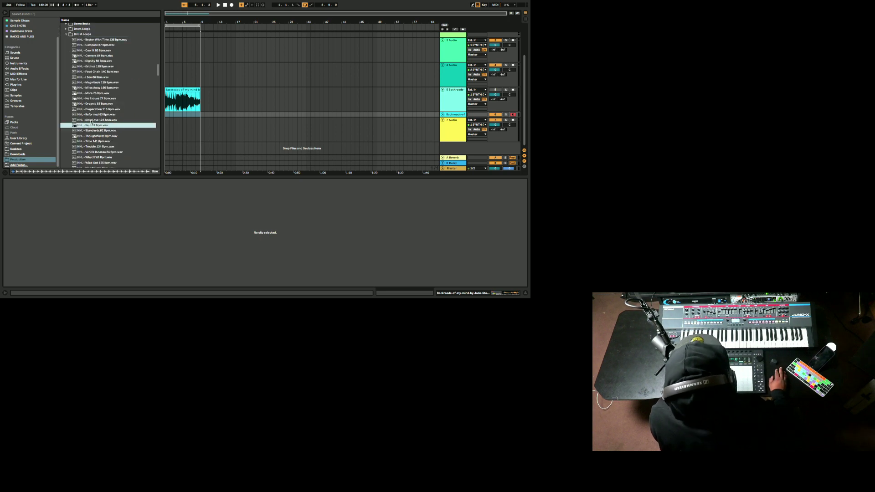
left_click(91, 115)
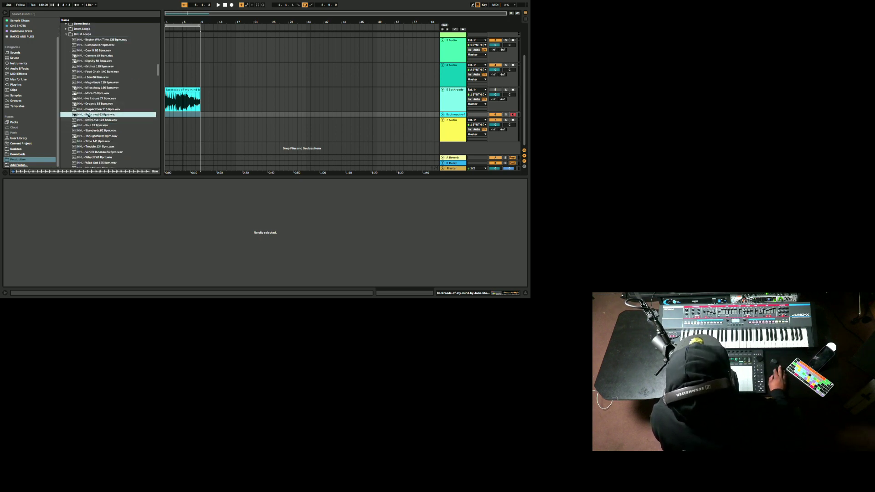
left_click_drag(194, 125, 177, 121)
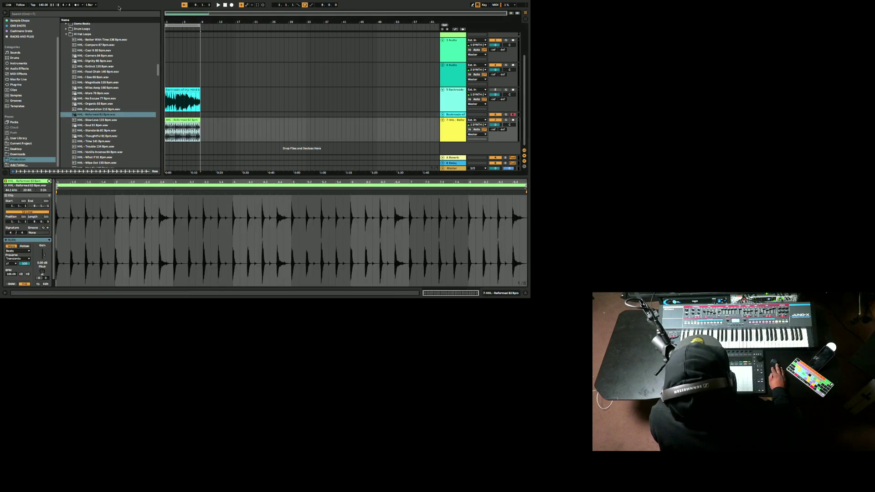
Step: Play the hi-hat loop with the sliced track selected and adjust the project tempo to suit the chops
left_click(218, 5)
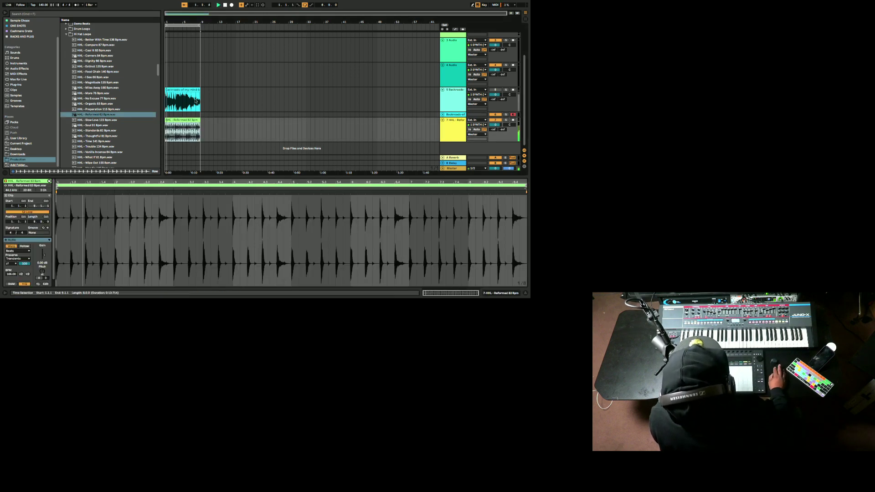
left_click_drag(44, 5, 43, 18)
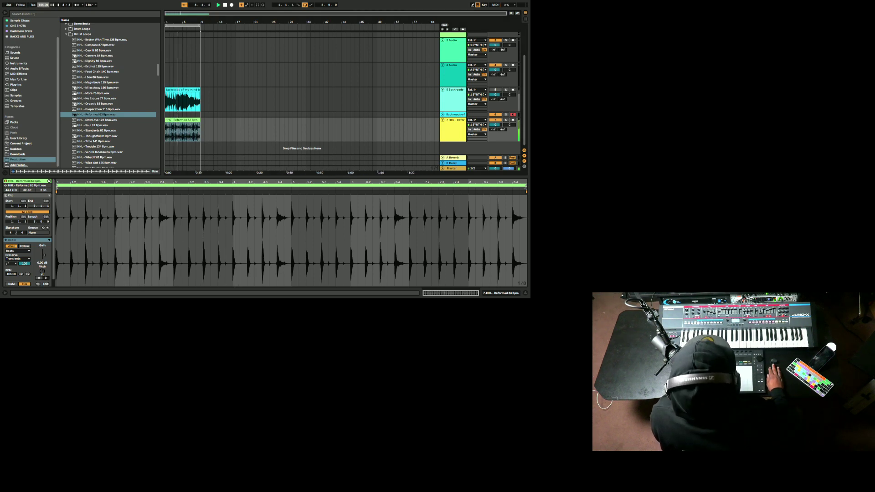
left_click(454, 115)
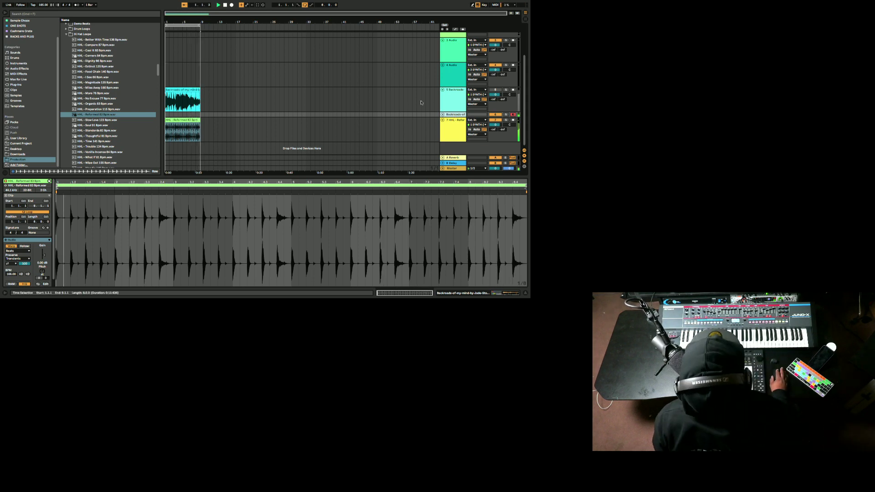
left_click_drag(41, 5, 41, 1)
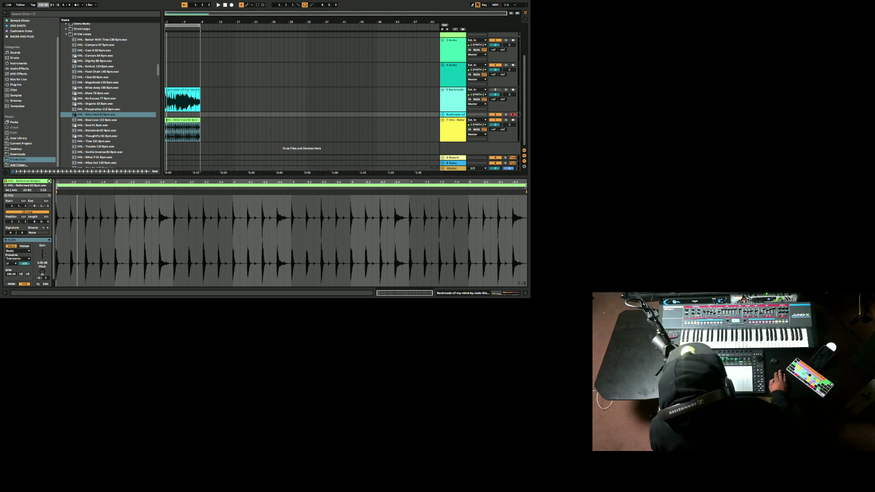
left_click(226, 5)
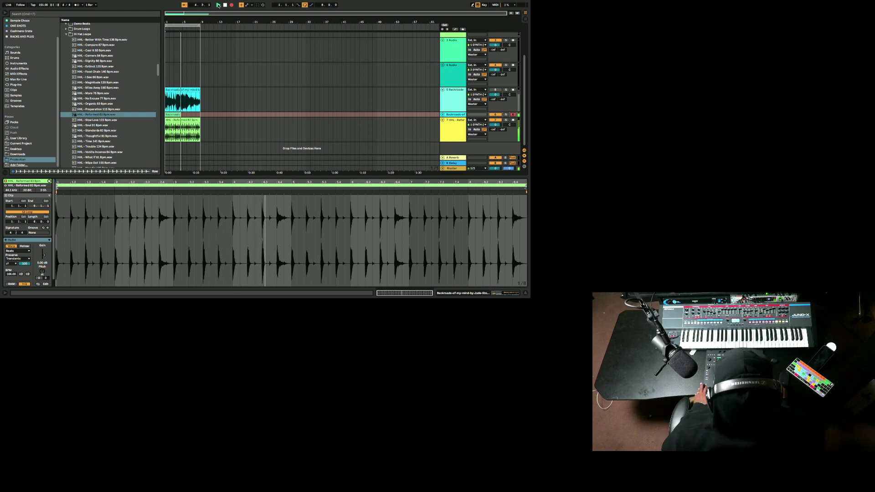
key("space")
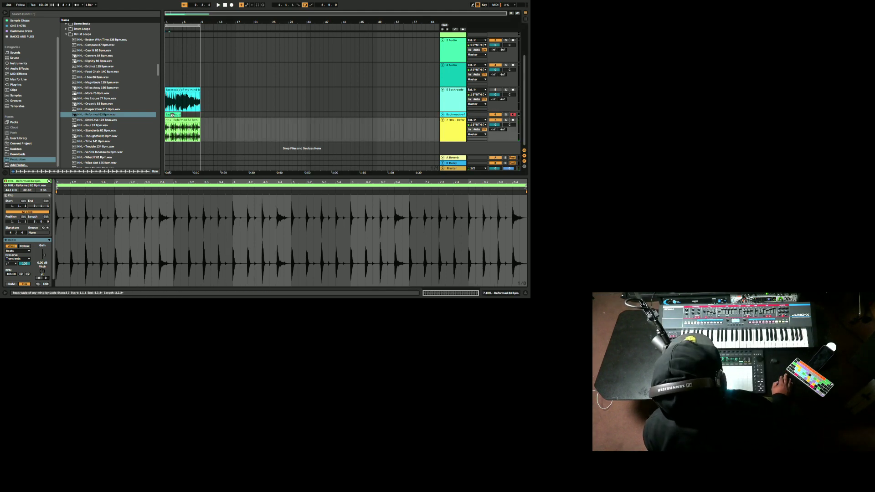
left_click(175, 115)
right_click(174, 116)
left_click(180, 119)
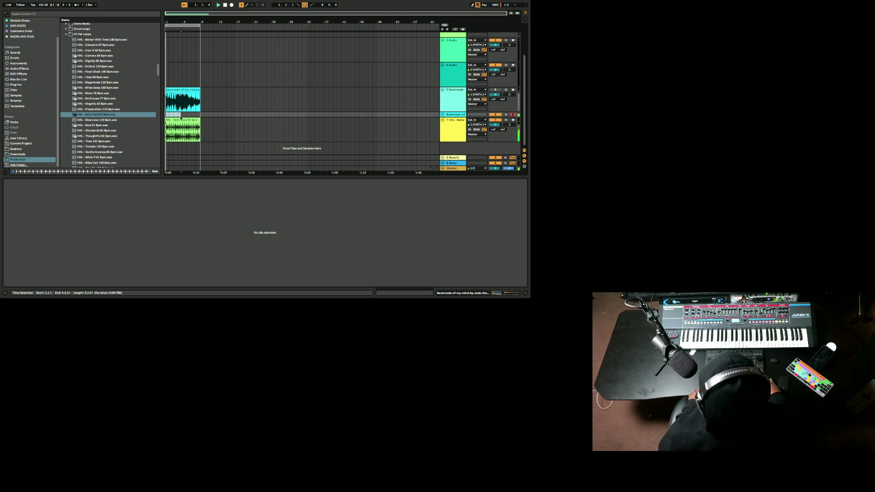
Step: Record a live chop pattern on the sliced track over the hi-hat loop, stop, and open the recorded clip's notes
key("space")
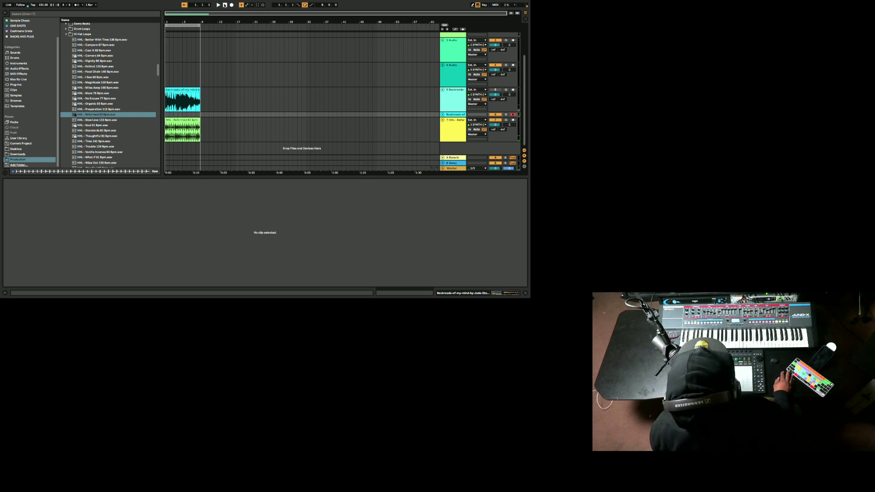
left_click(231, 4)
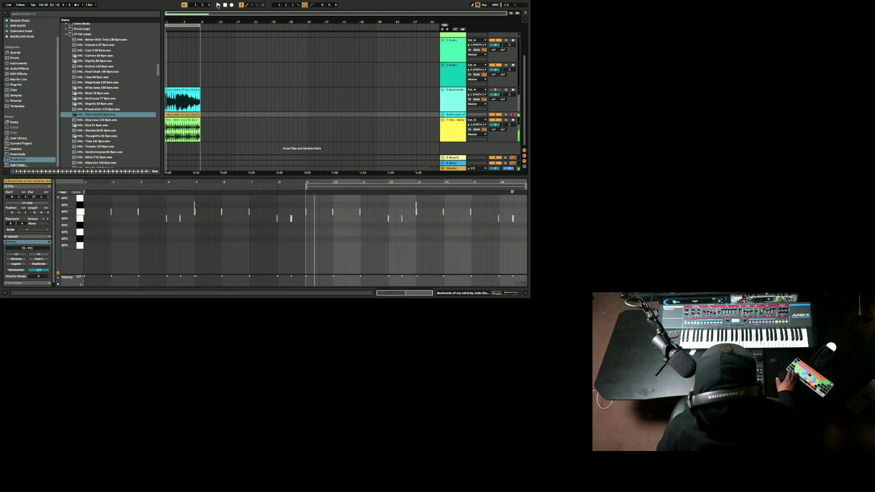
key("space")
left_click(185, 115)
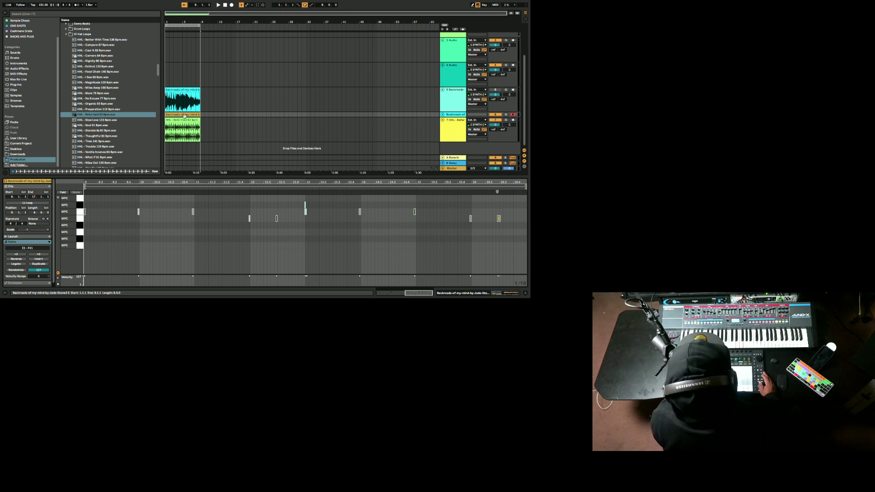
left_click(194, 222)
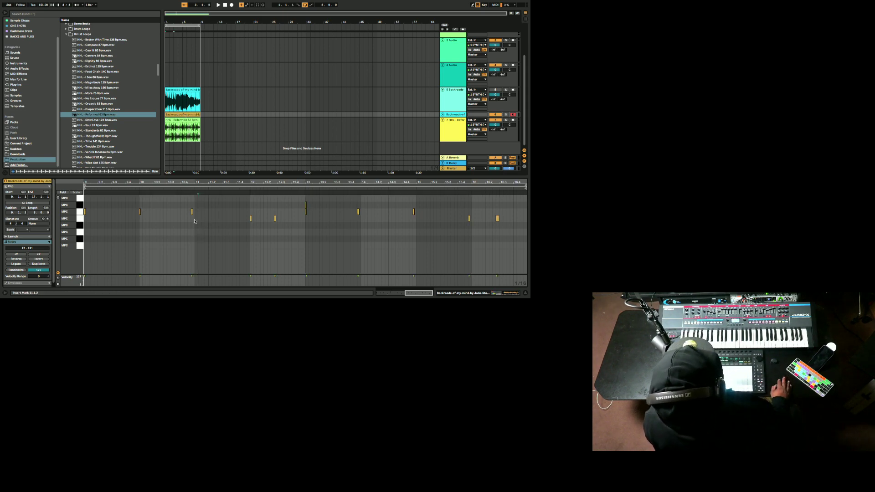
Step: Align the third chop with the start of bar 11 and delete the stray note on the higher pad just before bar 13
left_click(192, 212)
left_click_drag(192, 213, 198, 218)
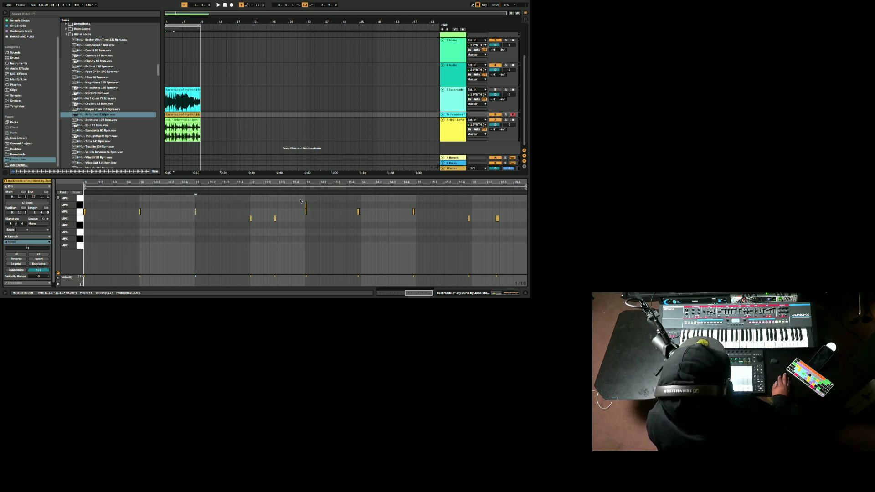
left_click_drag(301, 201, 311, 207)
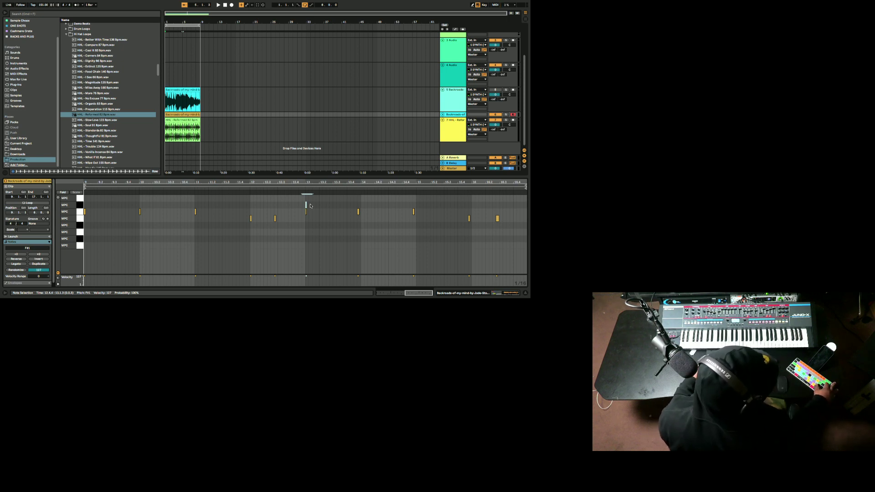
left_click(311, 205)
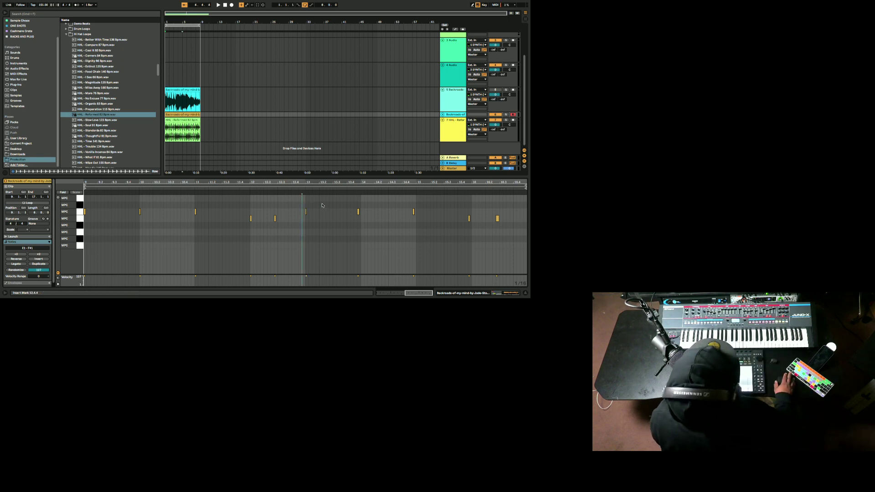
Step: Align the off-grid chops with the starts of bars 14, 15 and 16 and with beat 3 of bars 12 and 16
left_click_drag(351, 206, 422, 222)
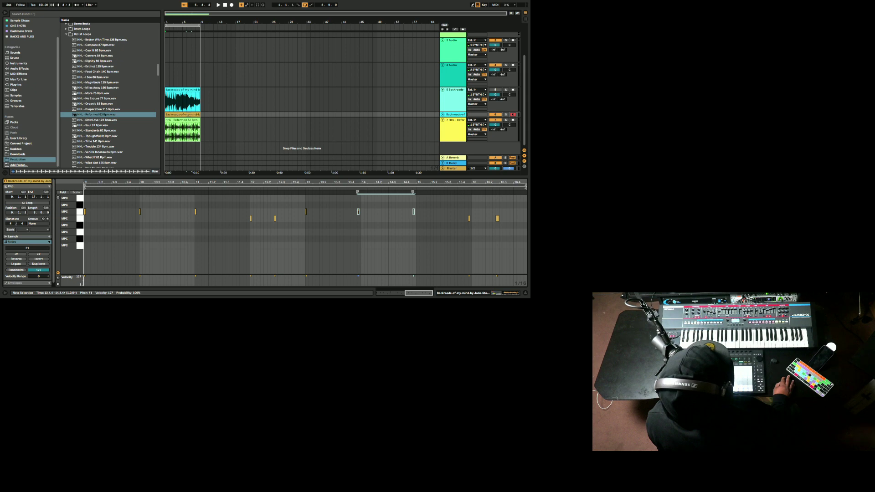
left_click_drag(358, 212, 363, 213)
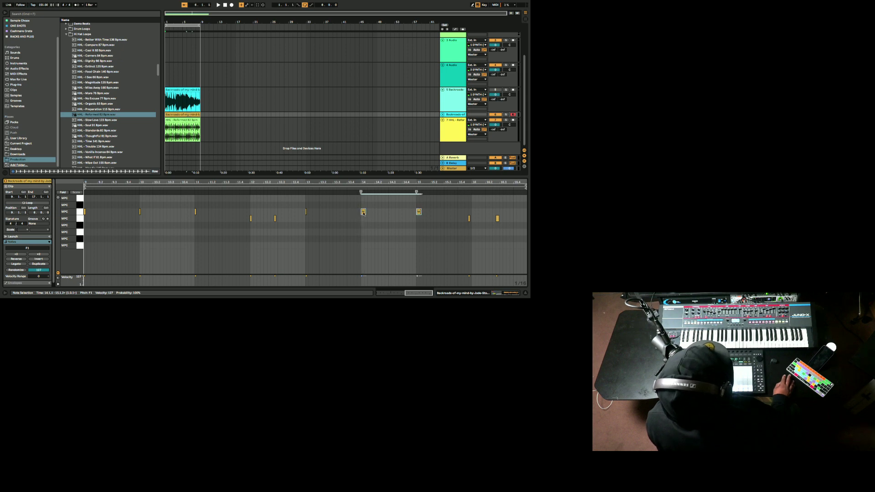
left_click(469, 219)
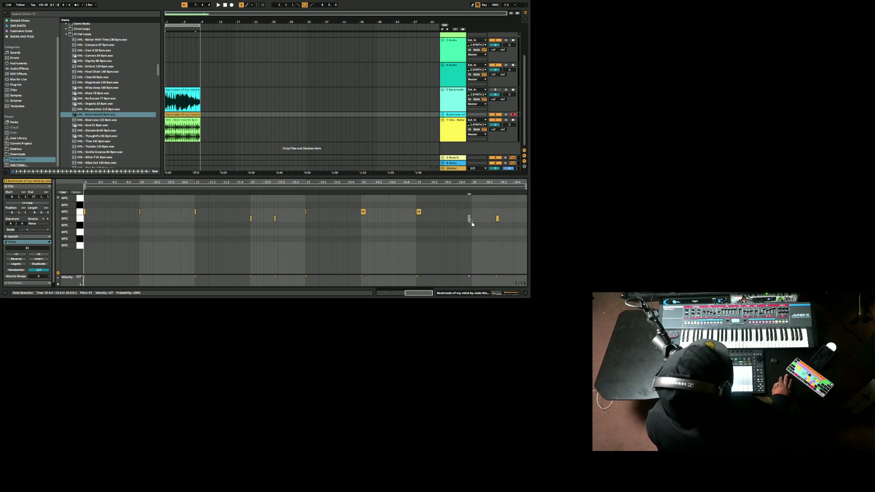
left_click_drag(497, 219, 502, 219)
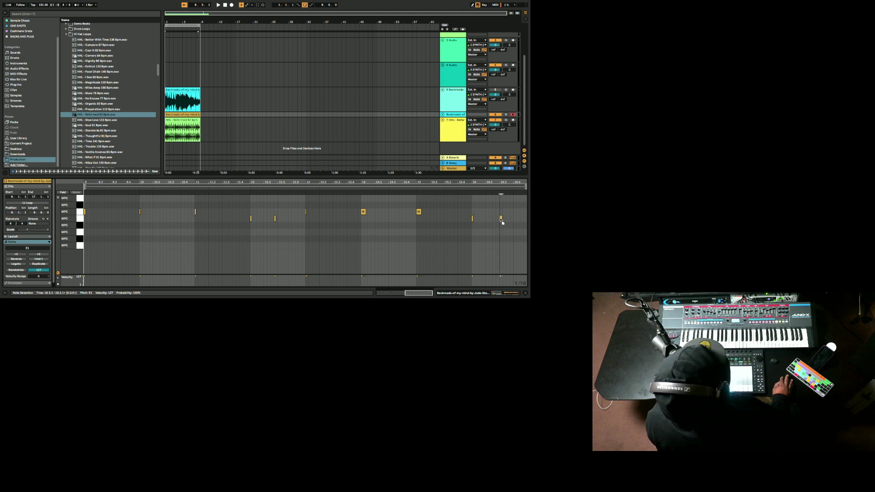
key("space")
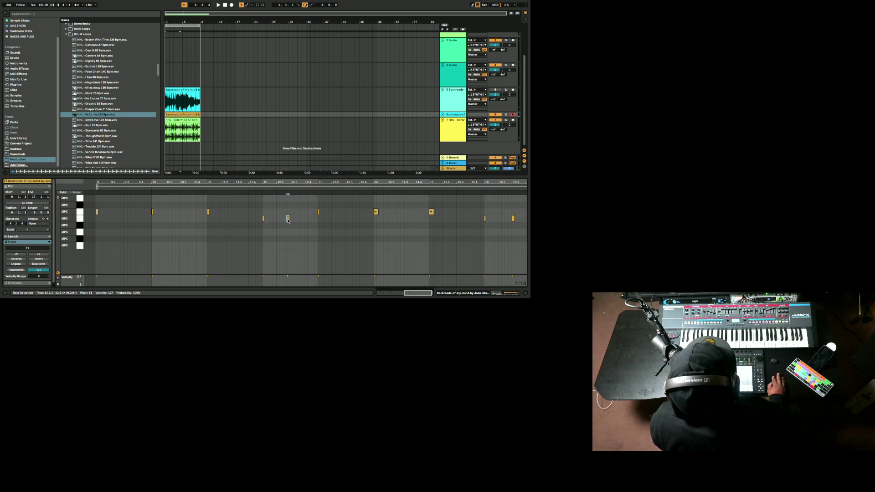
left_click_drag(288, 221, 292, 220)
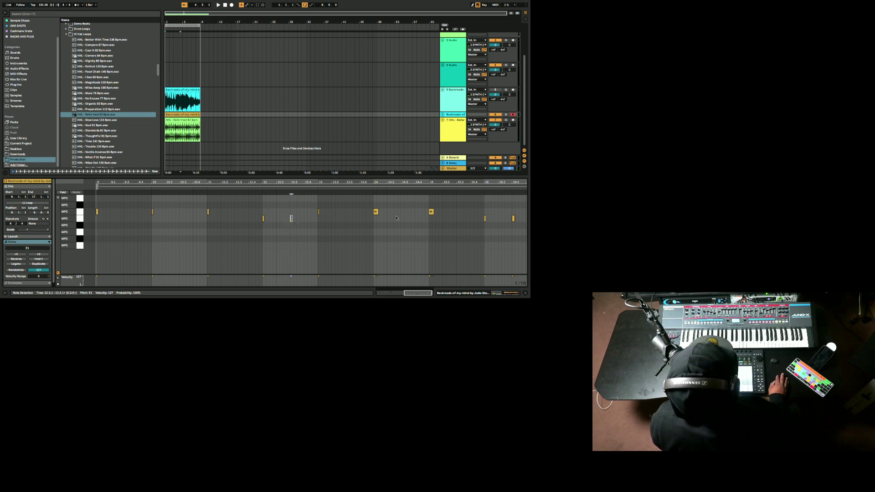
Step: Play the corrected chop pattern with the hi-hat loop and set the project tempo to 107 BPM
key("space")
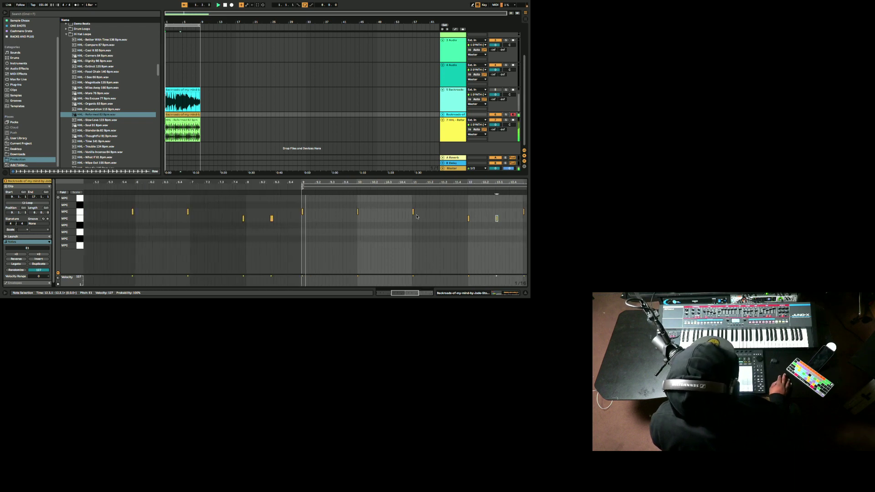
left_click(43, 4)
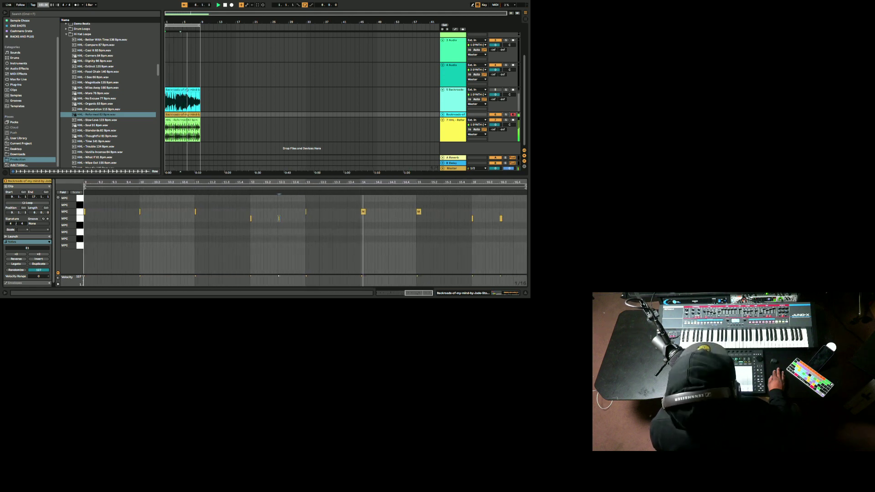
scroll(43, 4, "up", 4)
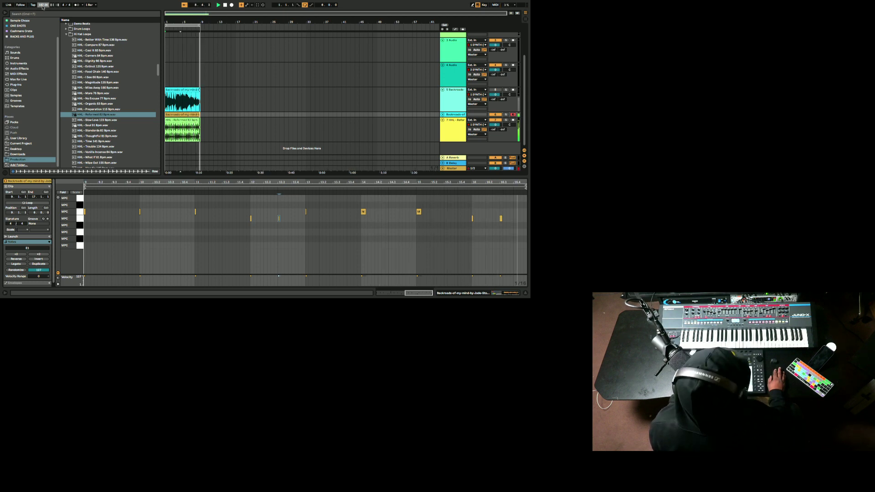
scroll(15, 31, "up", 2)
Step: Load the HIPHOP DRUMKIT rack from the LOOPS collection onto a new track below the hi-hat loop
left_click(15, 25)
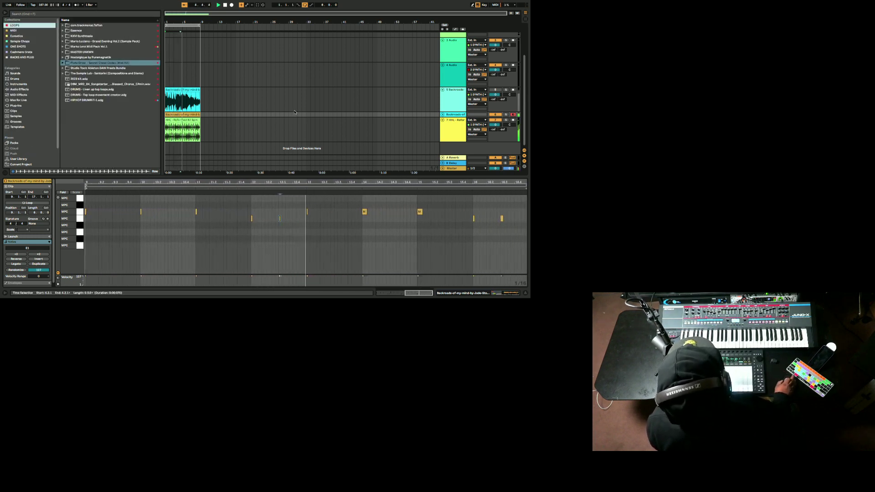
left_click_drag(87, 100, 216, 149)
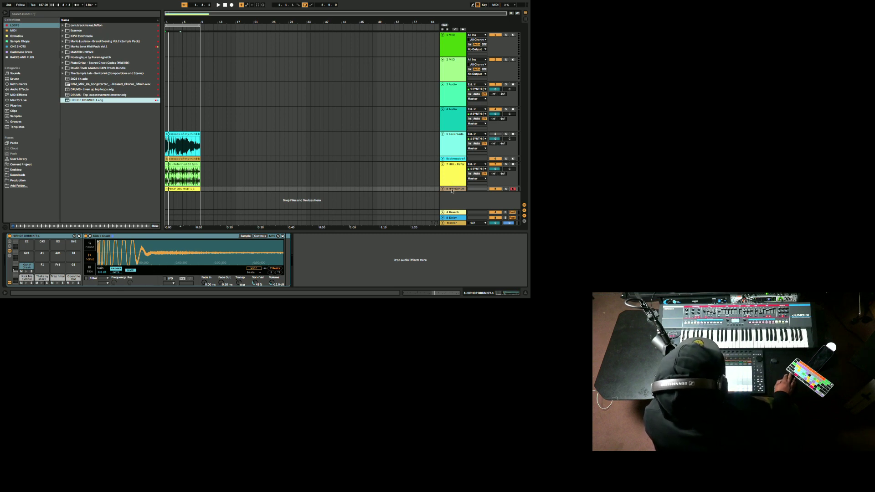
Step: Show the sliced track's rack, take the Live window out of full-screen size, and switch to the desktop behind it
left_click(452, 159)
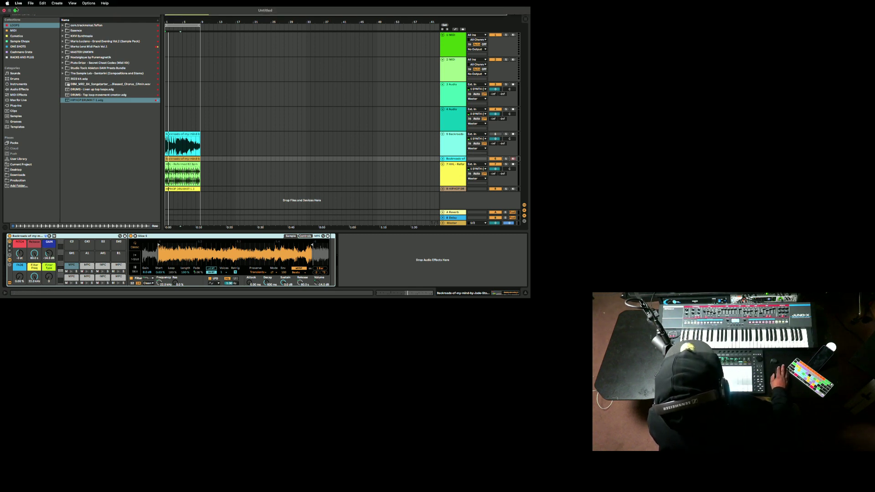
left_click(15, 10)
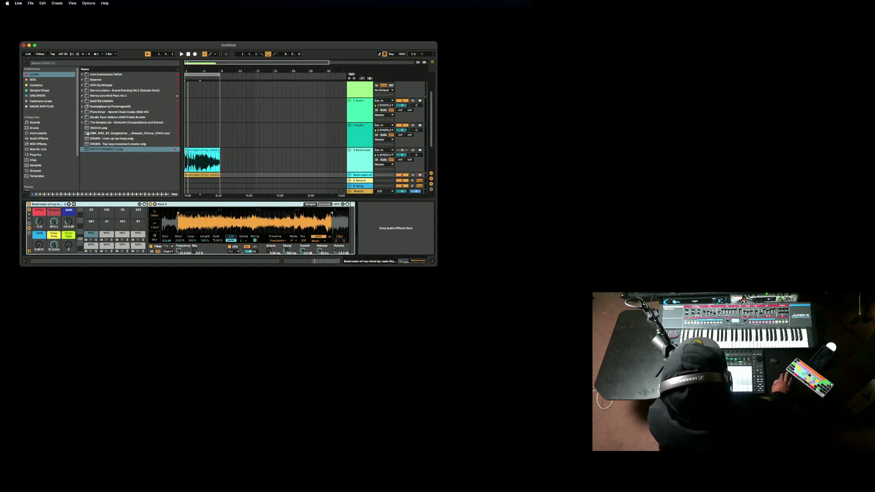
left_click(337, 293)
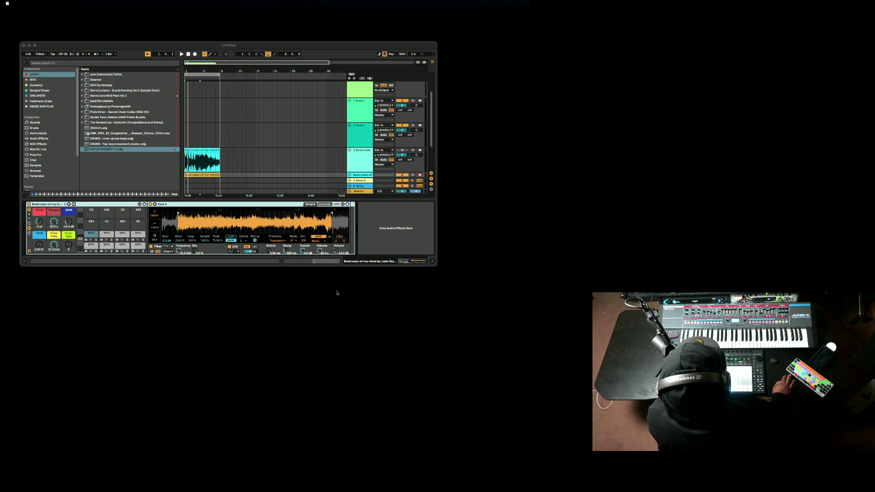